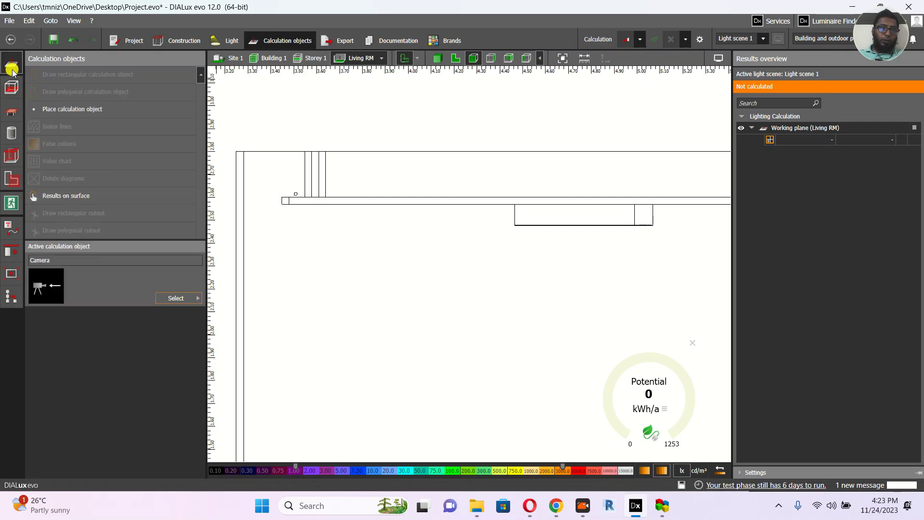
Try to draw a rectangular calculation surface about 3.35 m long in the elevation showing the room's width
click(174, 298)
click(264, 352)
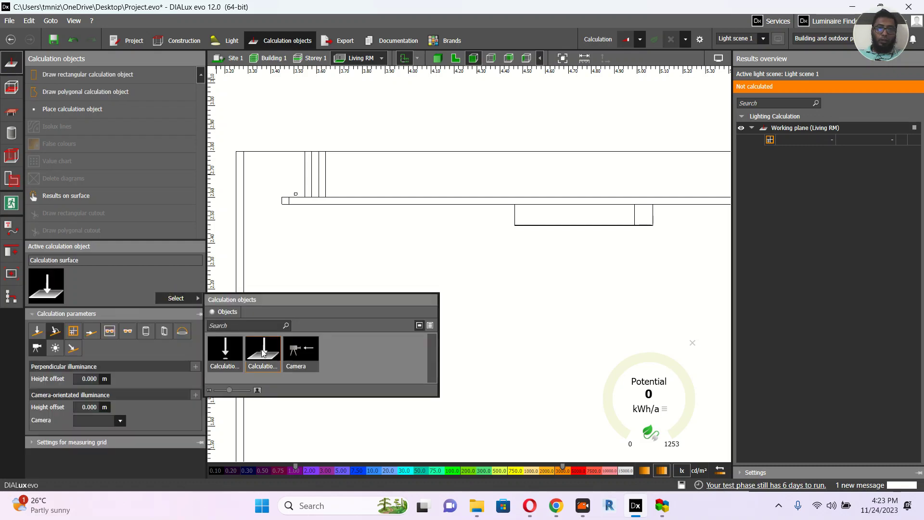
click(55, 72)
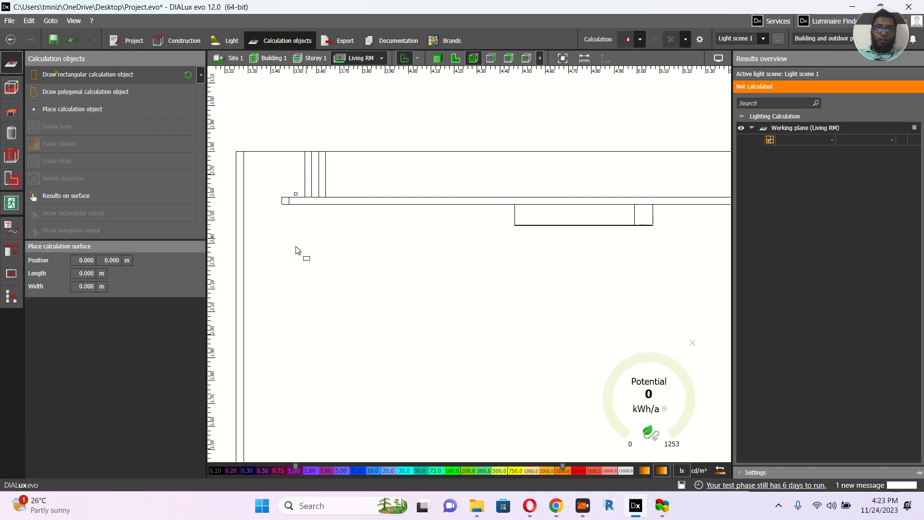
click(244, 207)
scroll(429, 219, down, 4)
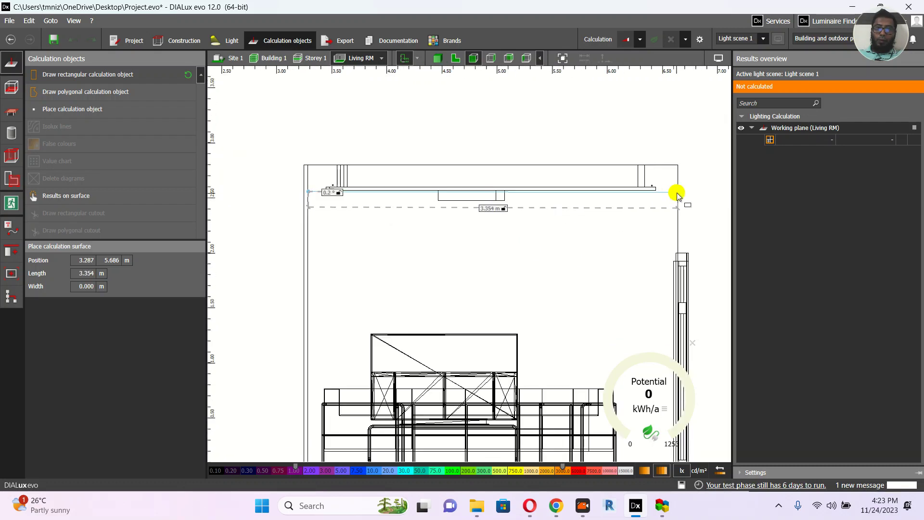
click(678, 192)
right_drag(630, 273, 628, 213)
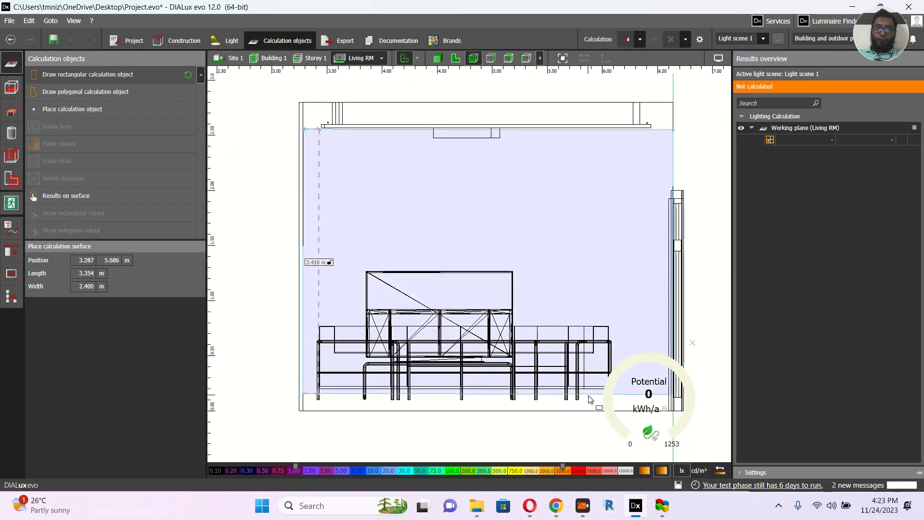
click(553, 371)
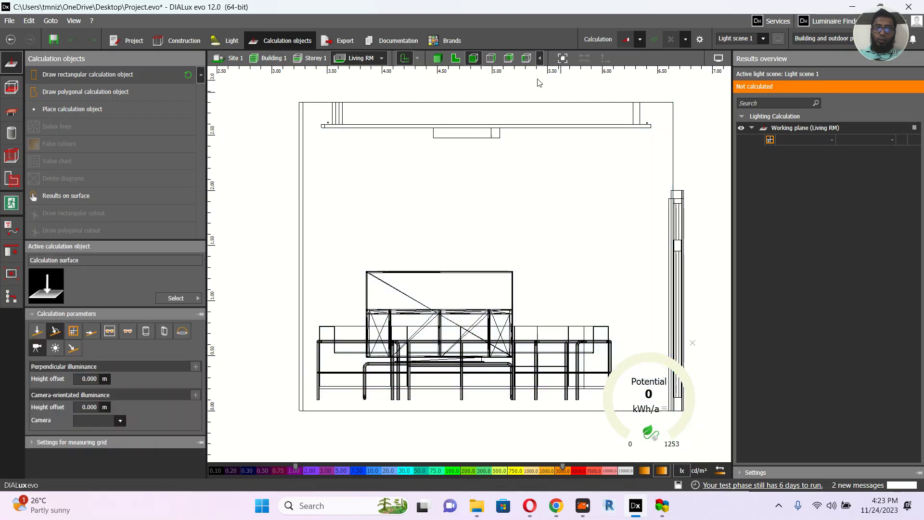
Decline the save reminder and draw a rectangular calculation surface about 5.4 m by 2.4 m over the long wall in the side elevation
click(491, 58)
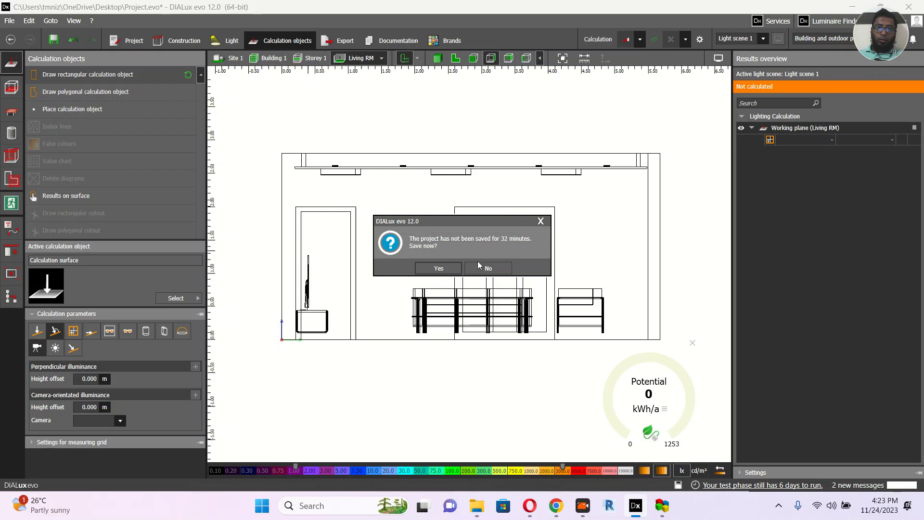
click(479, 268)
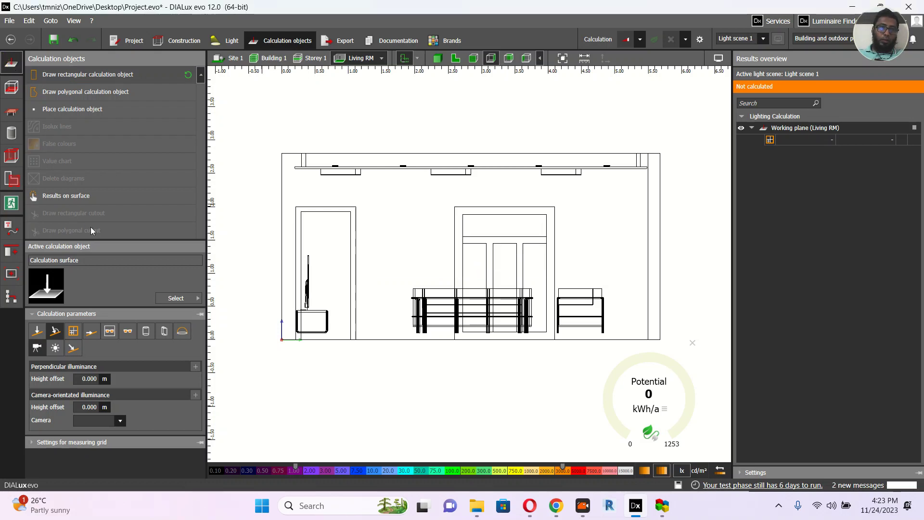
click(176, 298)
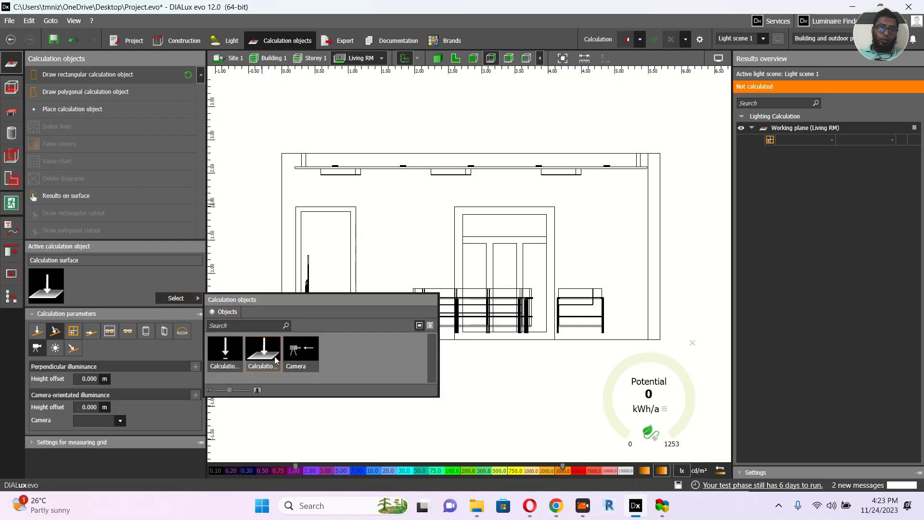
click(62, 76)
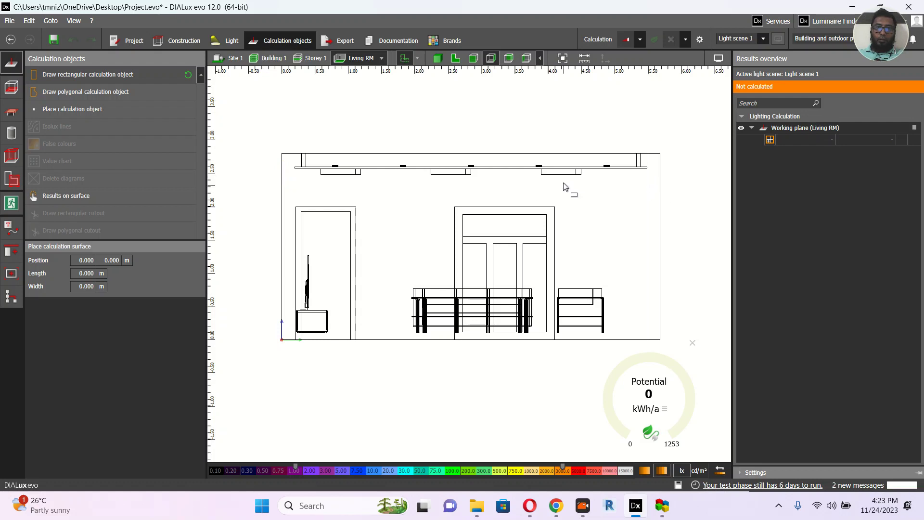
click(285, 173)
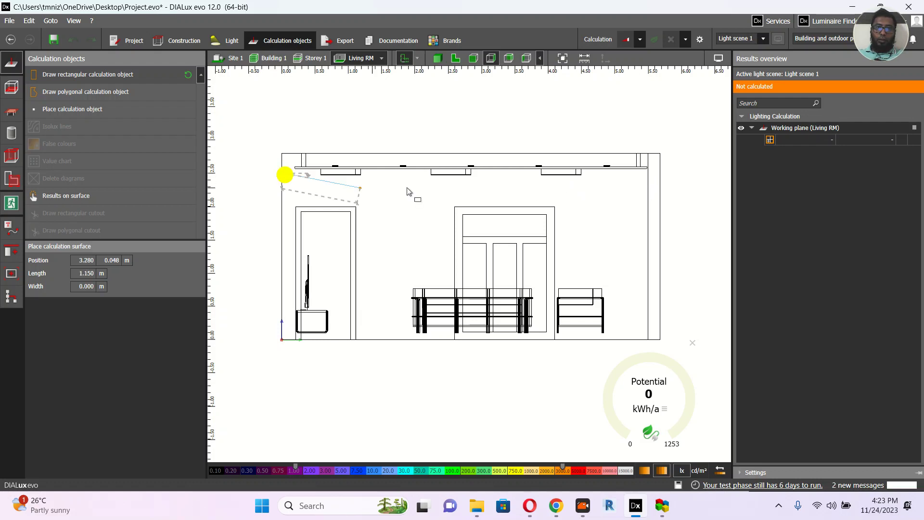
click(644, 174)
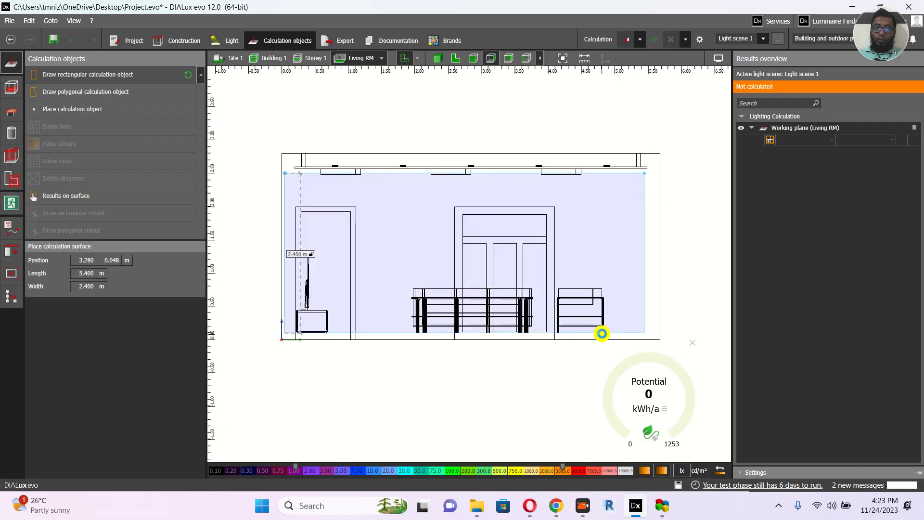
click(601, 332)
Run the lighting calculation and examine the isolux lines on the wall's calculation surface in 3D
click(439, 59)
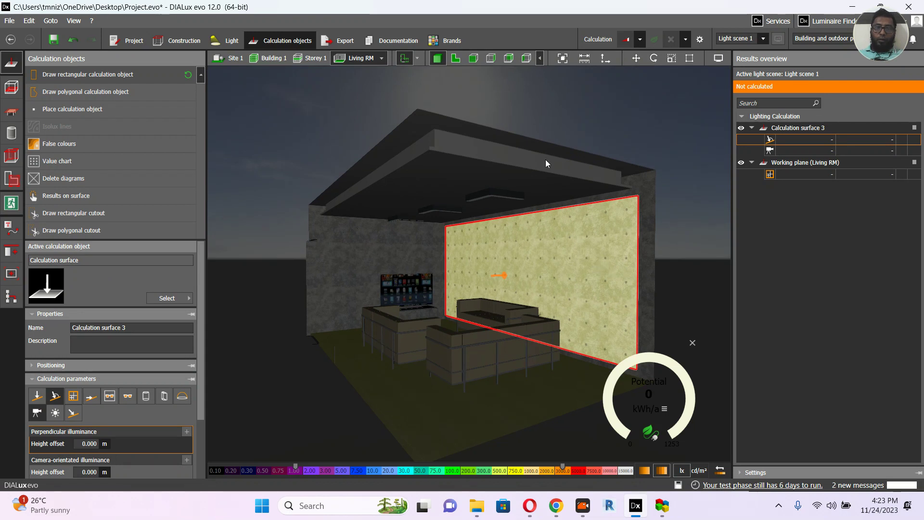
click(597, 40)
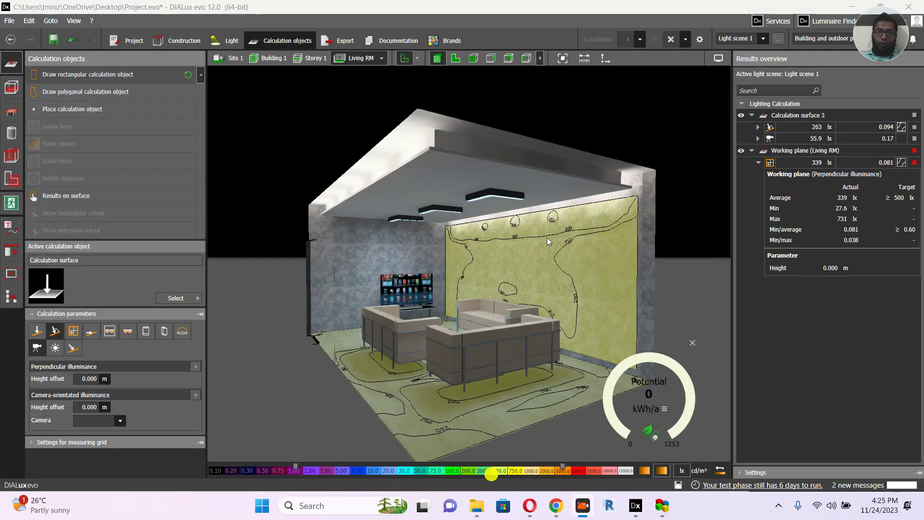
scroll(518, 258, up, 2)
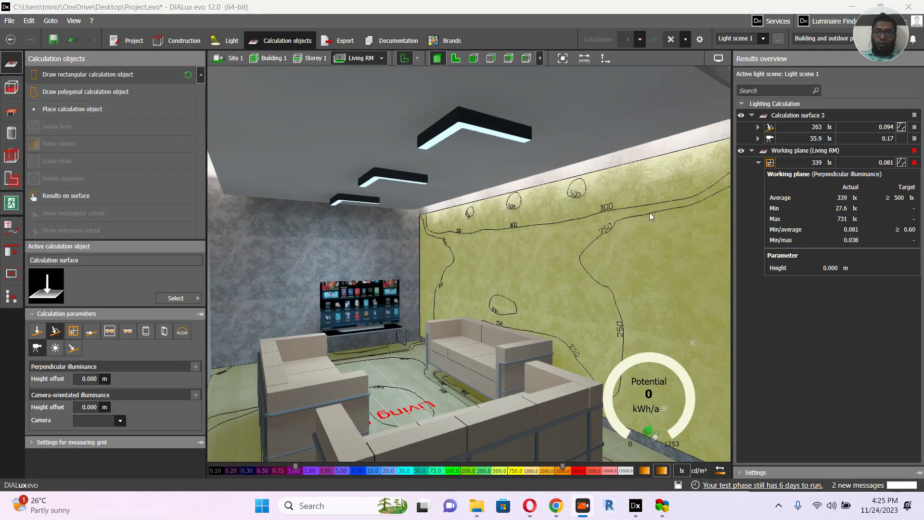
scroll(623, 232, up, 3)
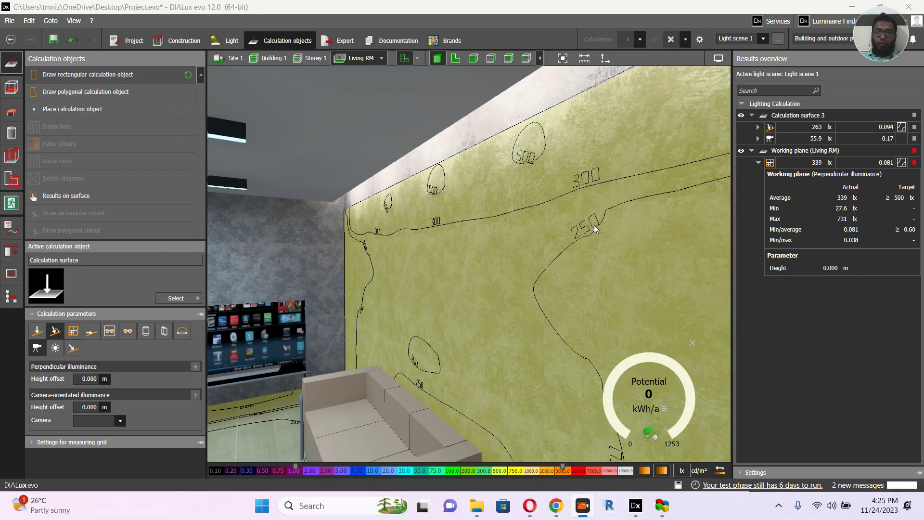
scroll(555, 224, down, 5)
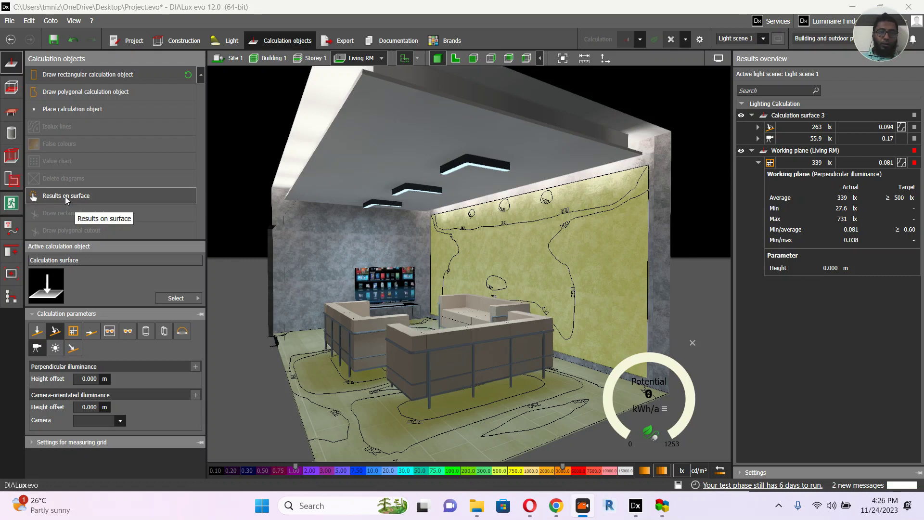
Compare the available tools and settings for calculation objects, working planes and work areas
drag(572, 328, 577, 350)
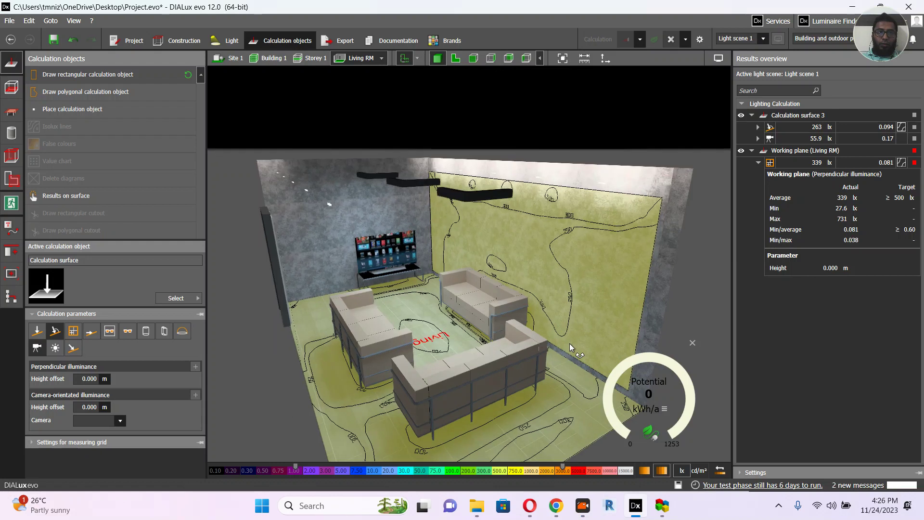
click(12, 89)
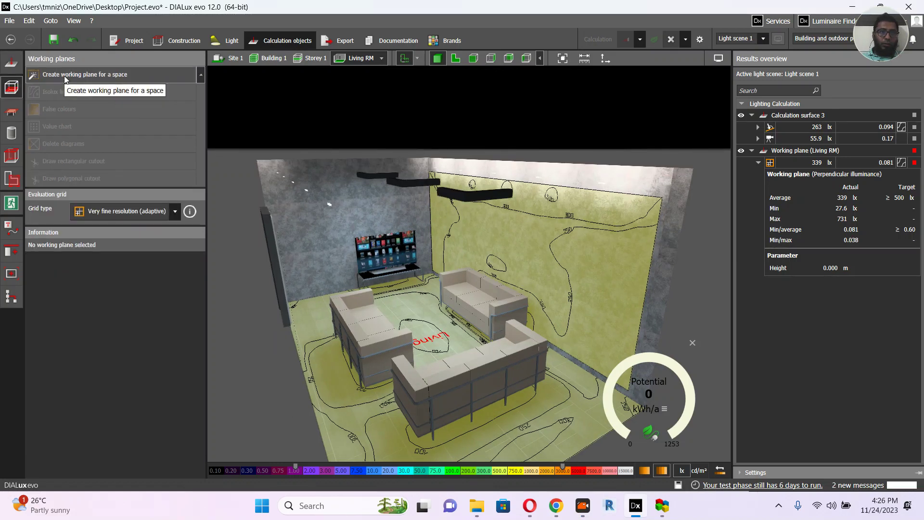
click(8, 65)
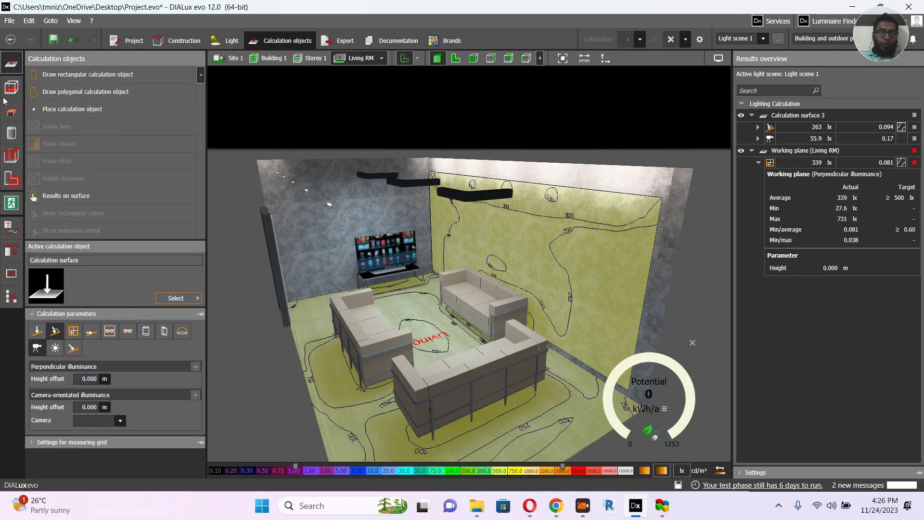
click(12, 115)
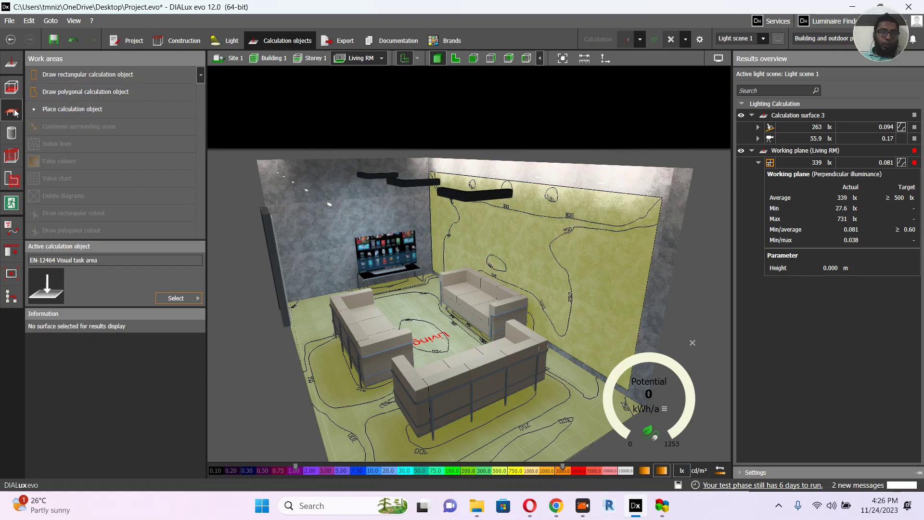
click(12, 89)
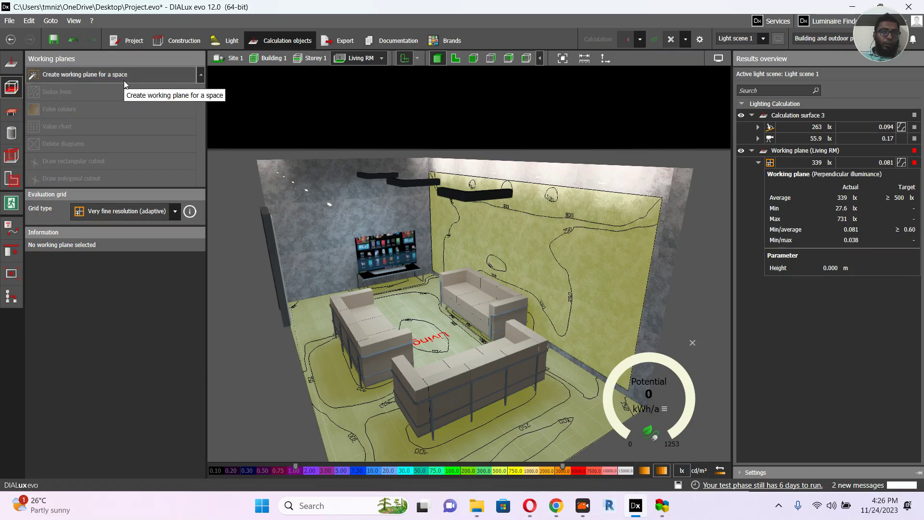
click(12, 63)
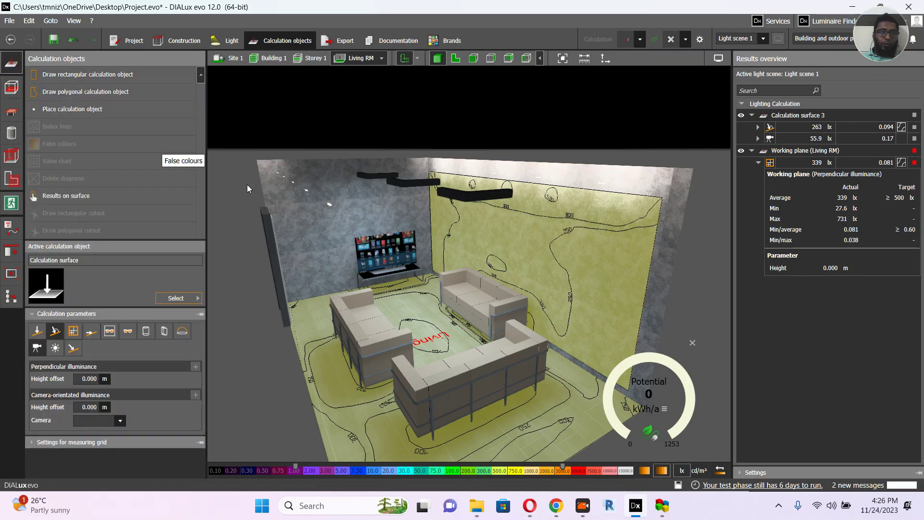
click(11, 114)
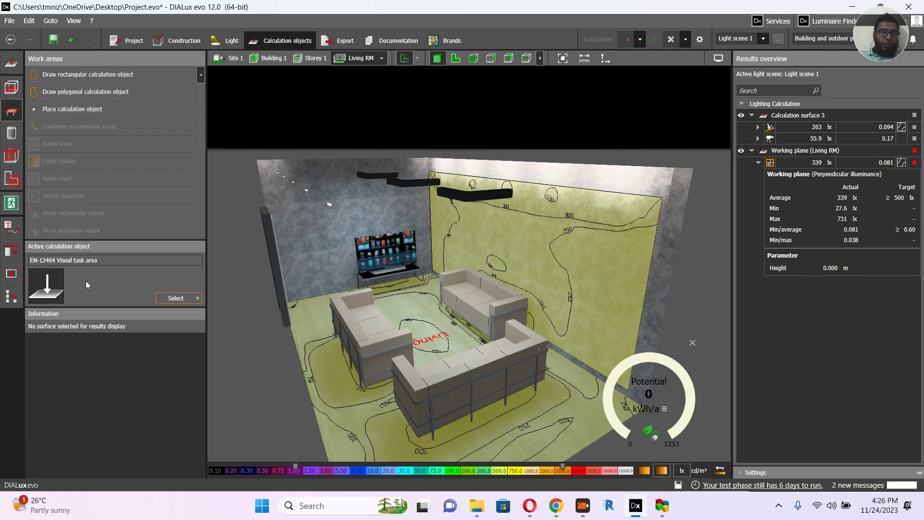
click(11, 63)
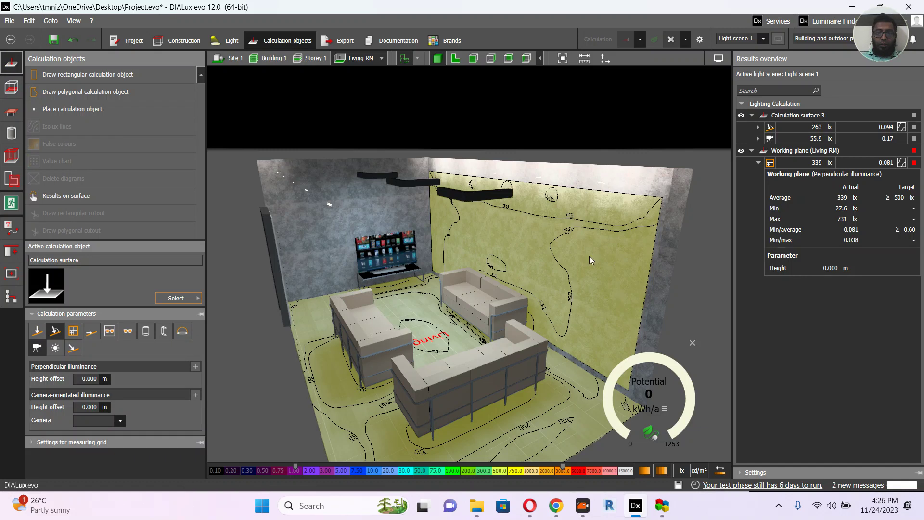
Add Glare Rating (GR) to the wall calculation surface's parameters and accept that the existing results become invalid
drag(589, 257, 573, 247)
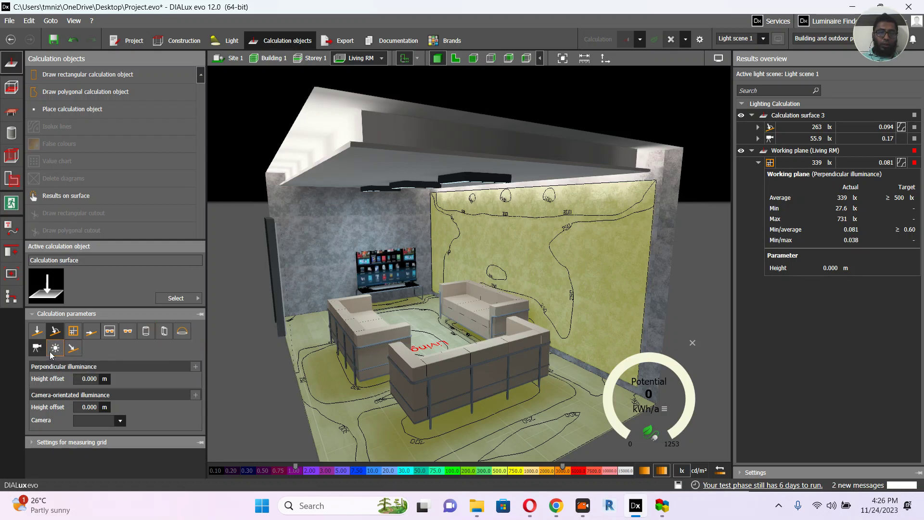
click(646, 227)
scroll(150, 380, down, 1)
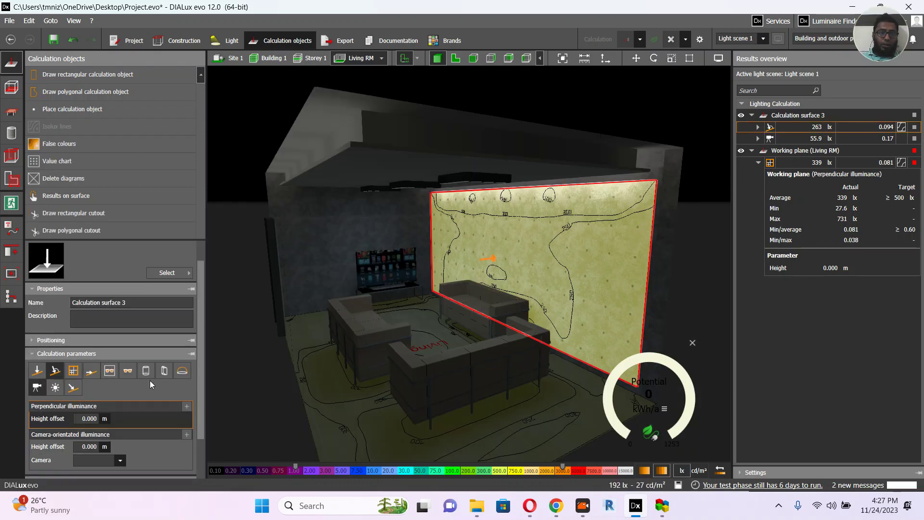
click(130, 373)
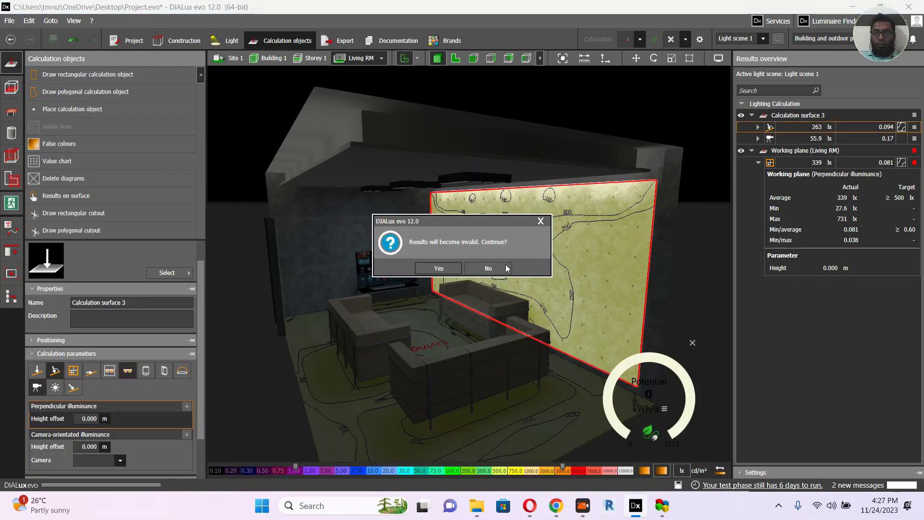
click(450, 268)
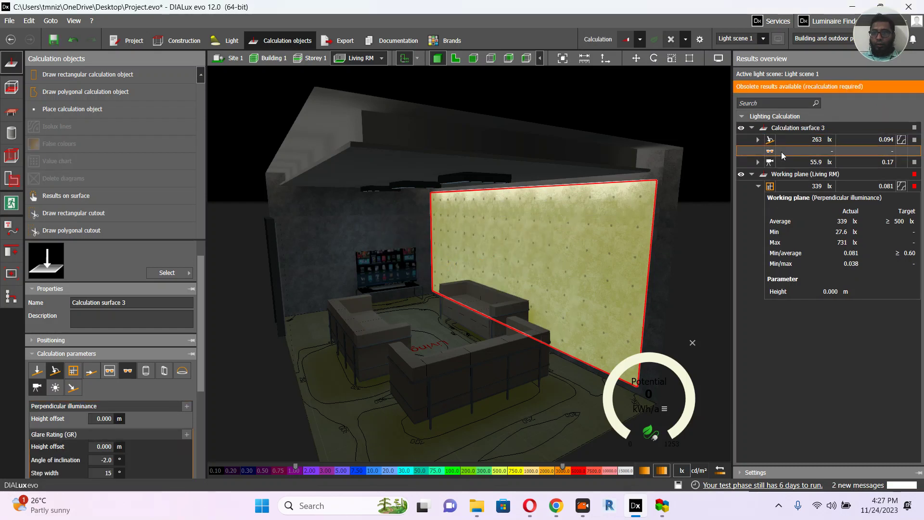
Examine the wall calculation surface's glare rating and camera-orientated illuminance entries in the results overview
click(779, 160)
click(803, 162)
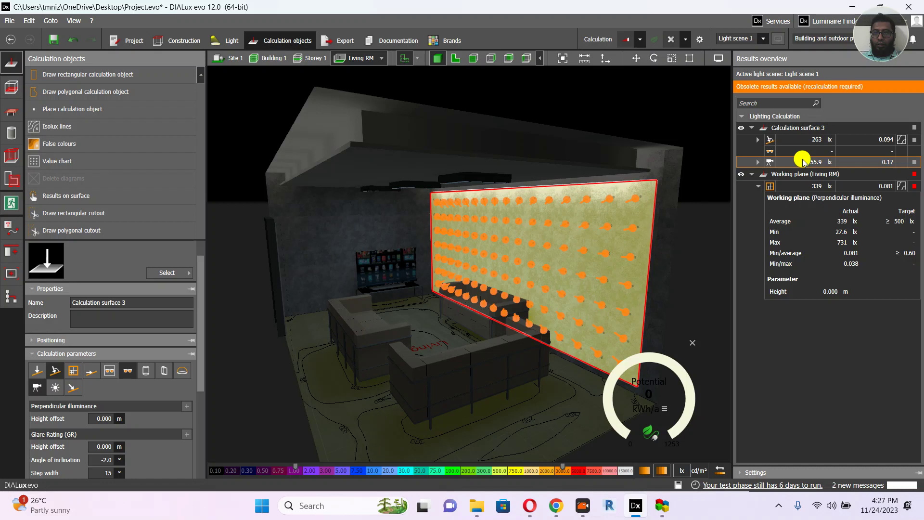
click(758, 162)
click(790, 163)
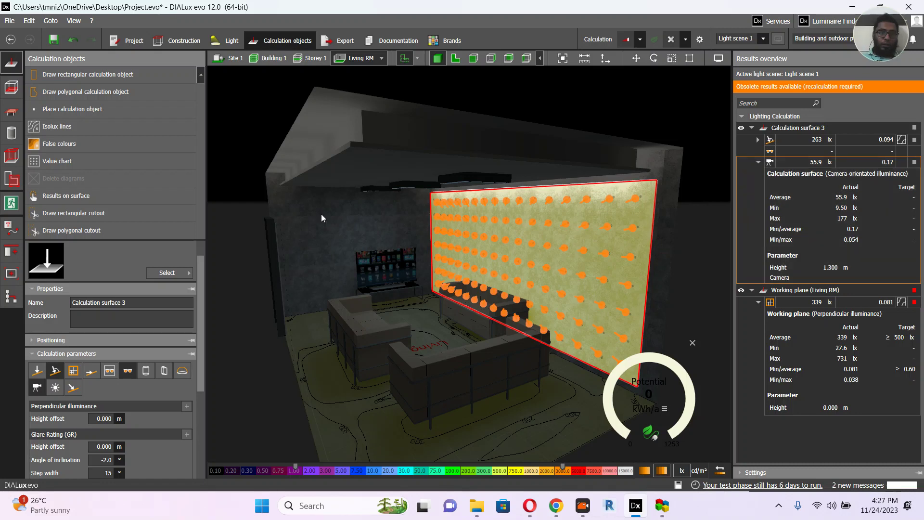
click(229, 264)
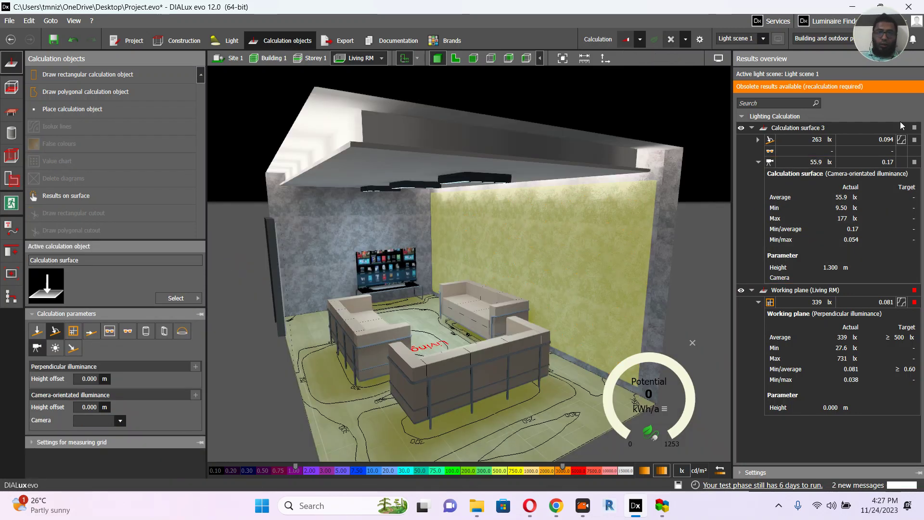
click(823, 151)
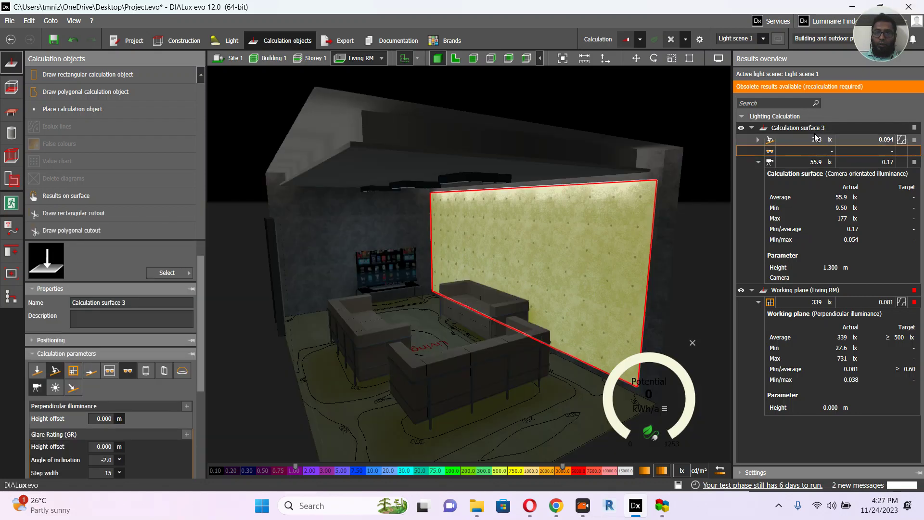
click(790, 162)
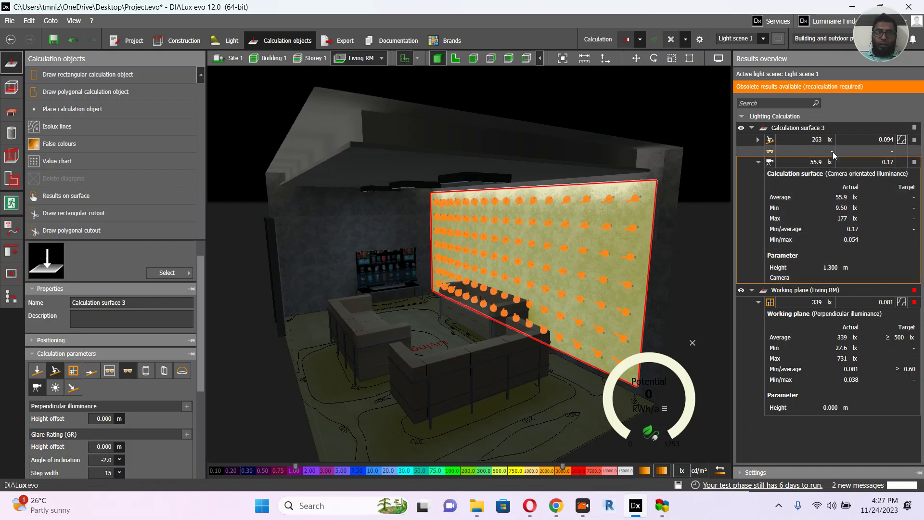
click(251, 172)
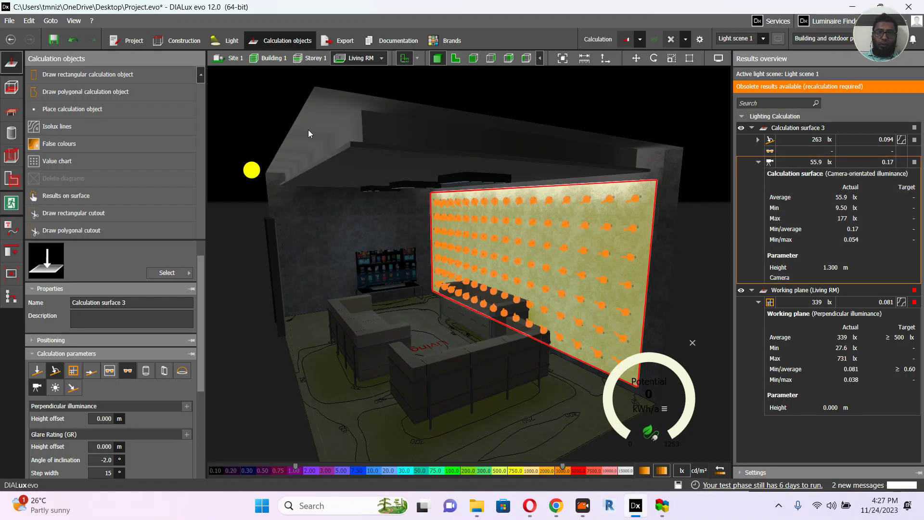
Place a camera over the upper sofa in the floor plan at about (4.85, 4.97) m and rotate it to 180°
click(454, 59)
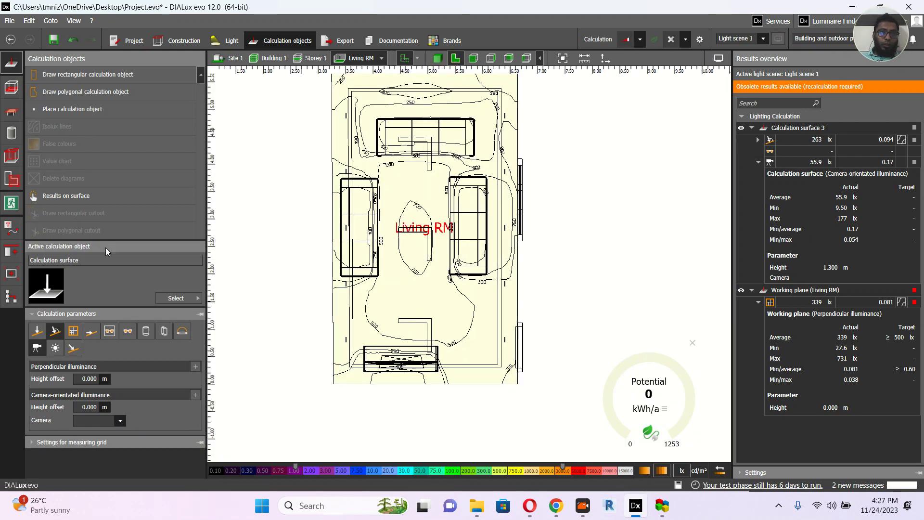
click(177, 298)
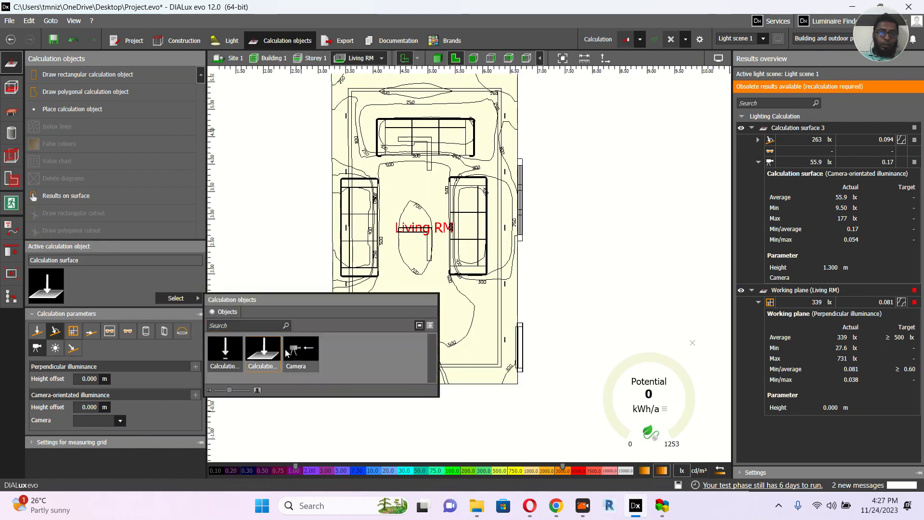
click(304, 354)
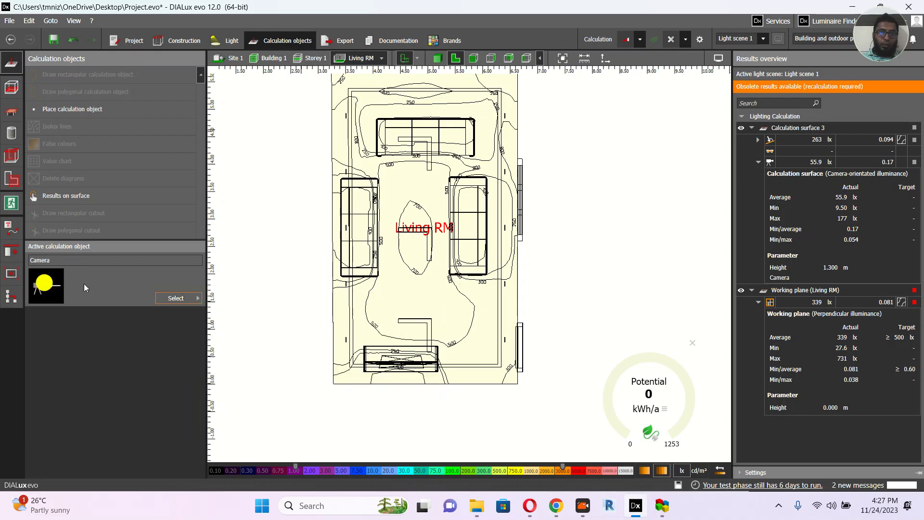
click(424, 115)
click(653, 57)
drag(465, 115, 306, 108)
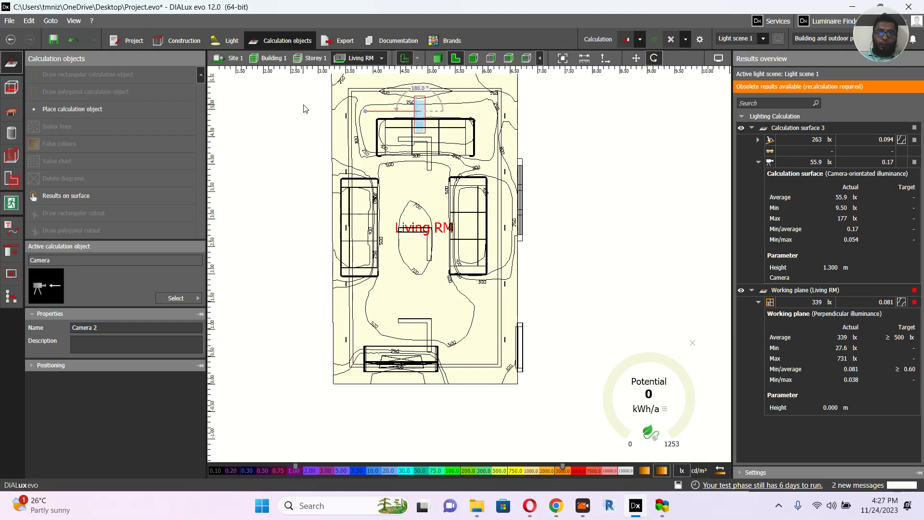
click(238, 303)
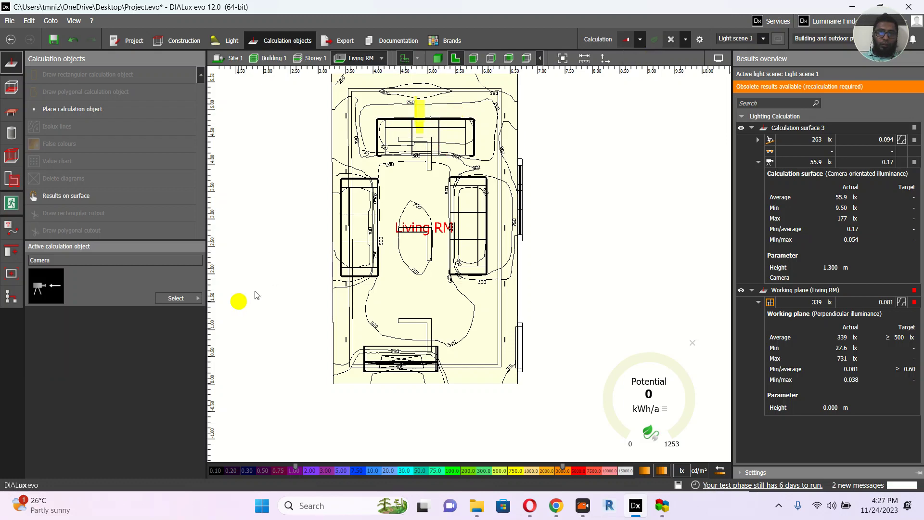
Set the height position of the newly placed camera to 1 m
click(421, 110)
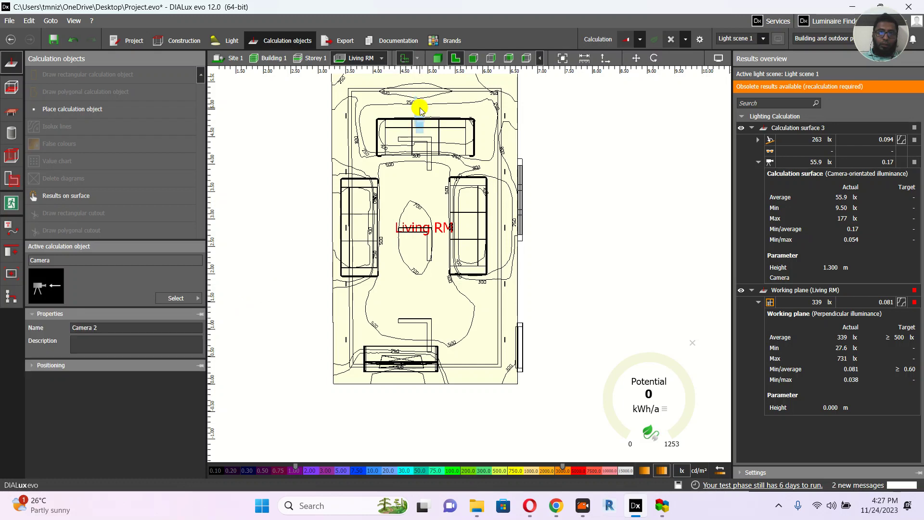
click(71, 366)
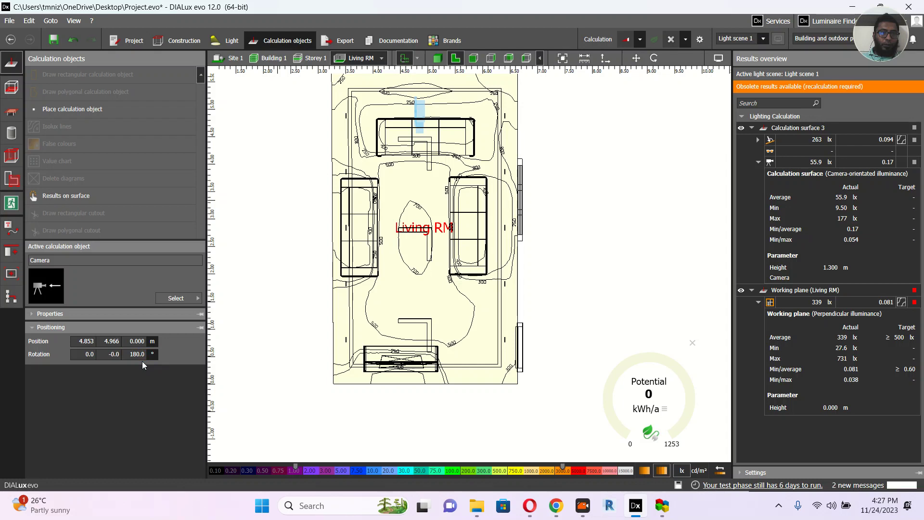
click(131, 341)
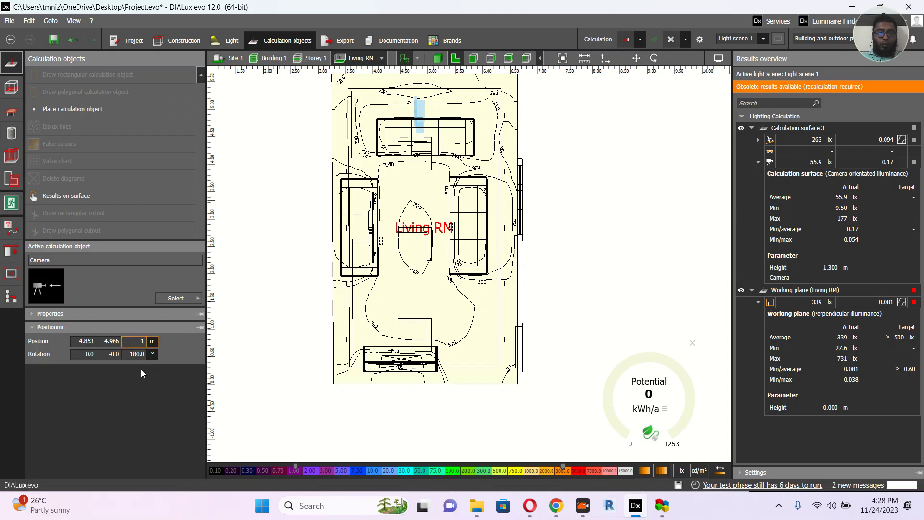
text(1)
key(Return)
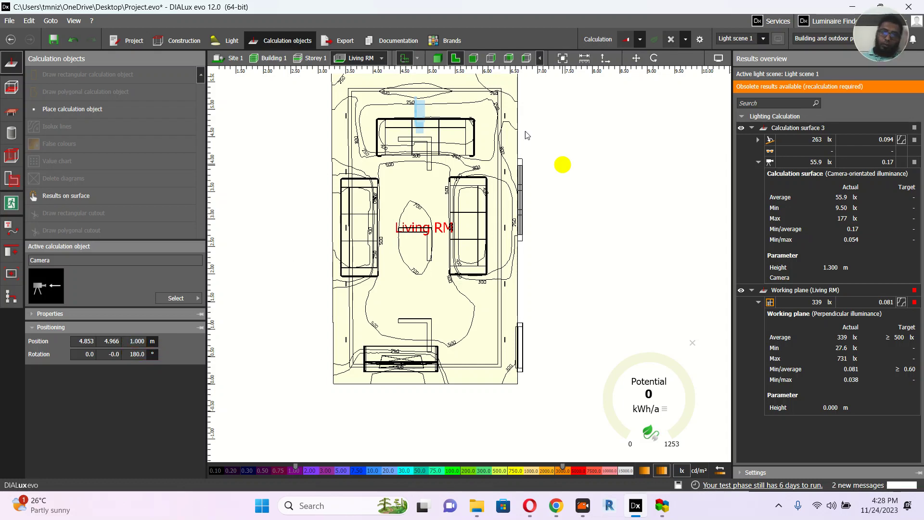
Assign Camera 2 to the camera-orientated illuminance of the wall's calculation surface in 3D
click(437, 58)
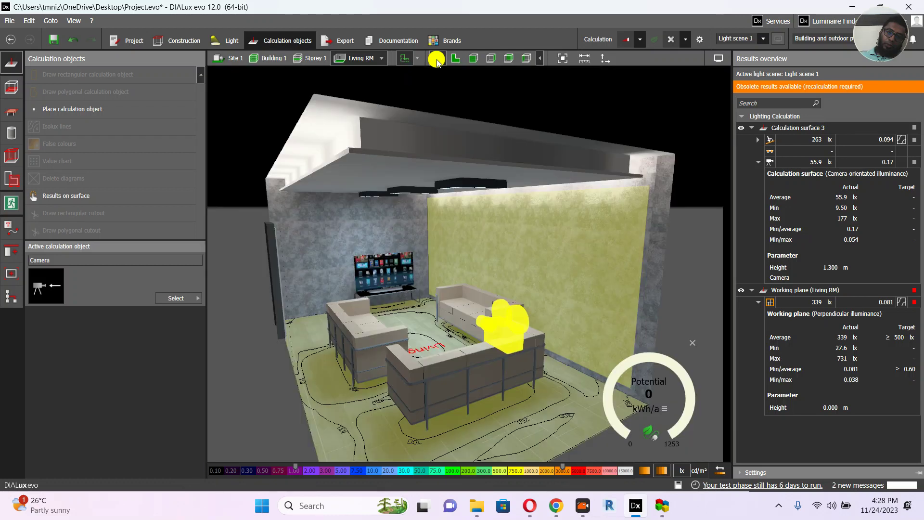
click(602, 246)
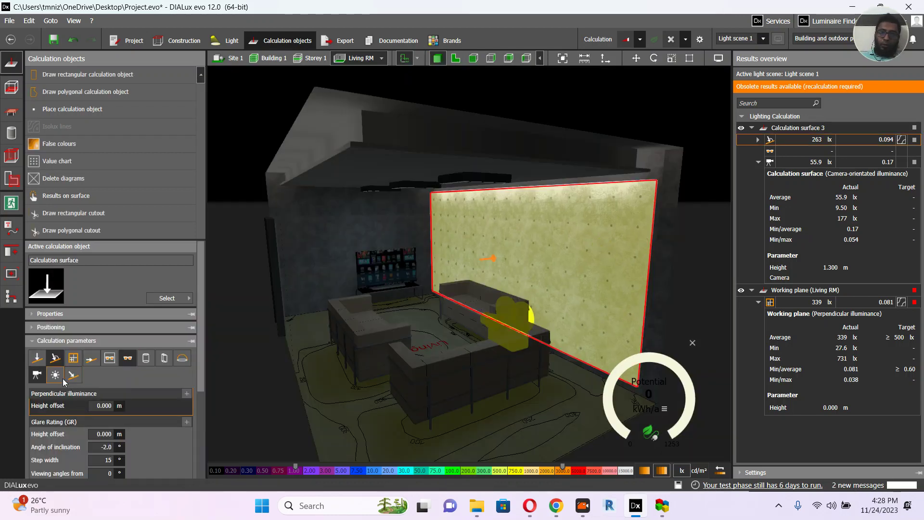
scroll(152, 334, down, 3)
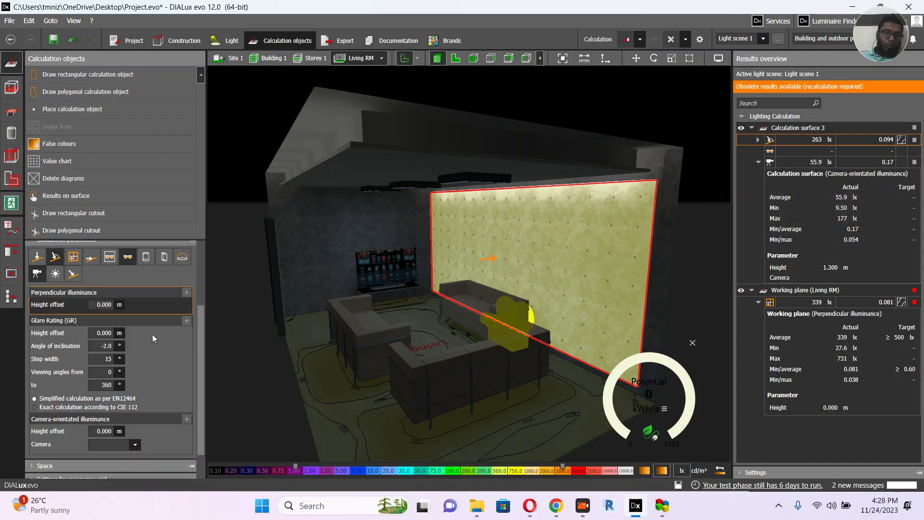
scroll(145, 346, down, 1)
click(137, 411)
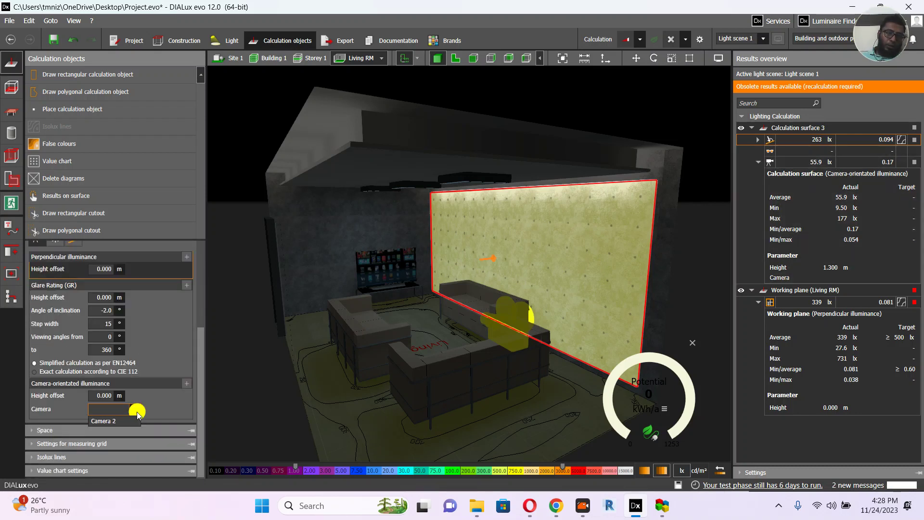
click(117, 422)
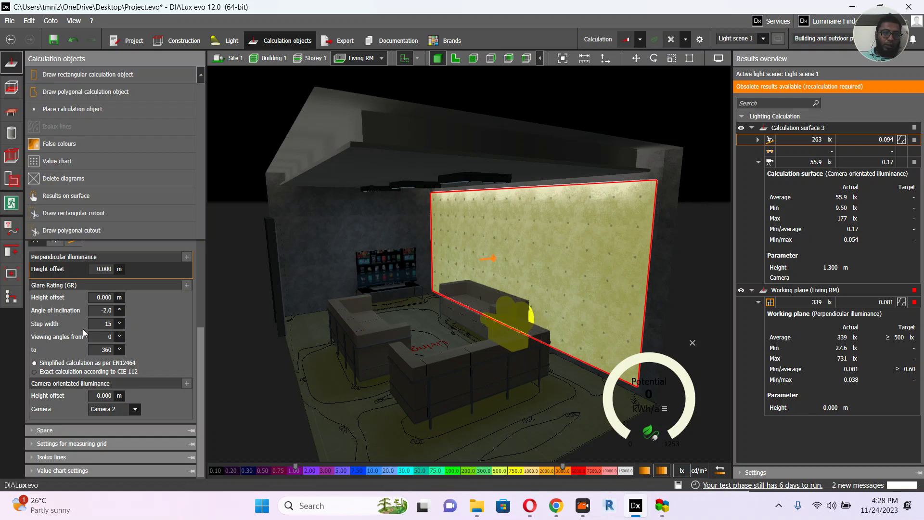
Recalculate the lighting without saving the project and inspect the wall surface's camera-orientated illuminance in 3D
click(45, 430)
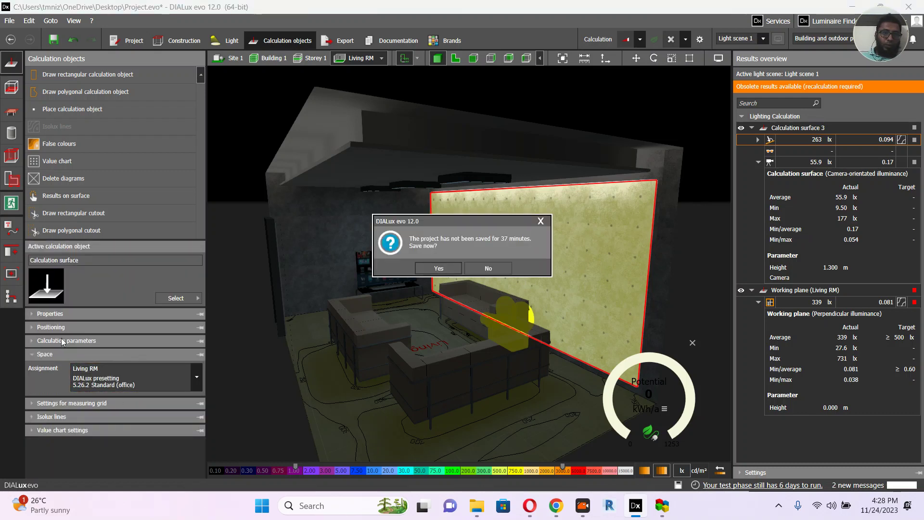
click(483, 266)
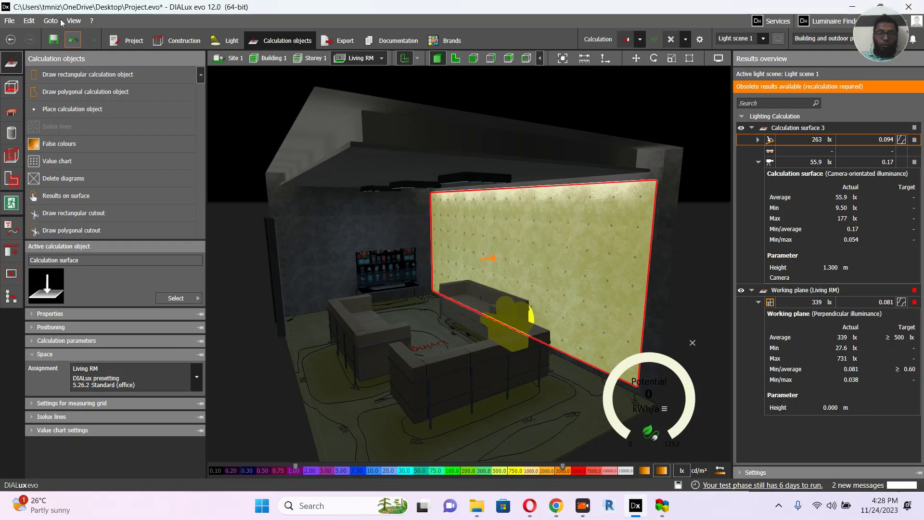
click(37, 327)
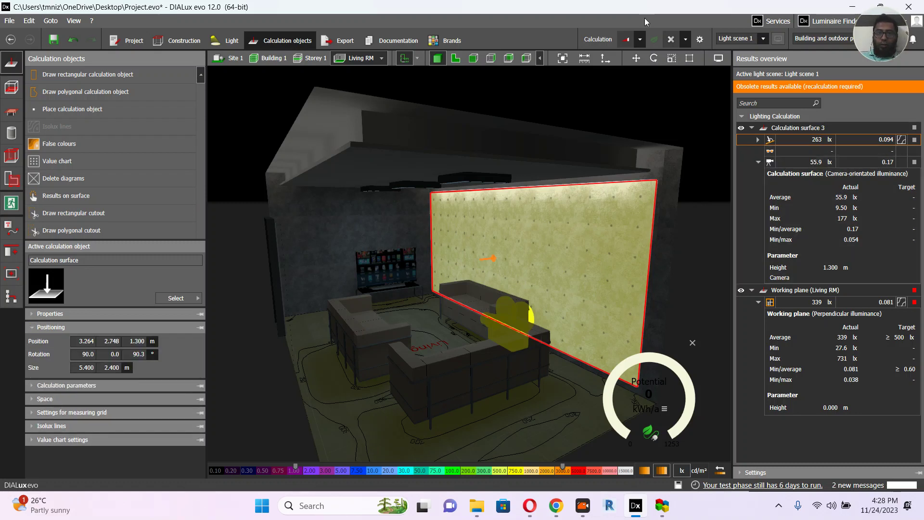
click(608, 39)
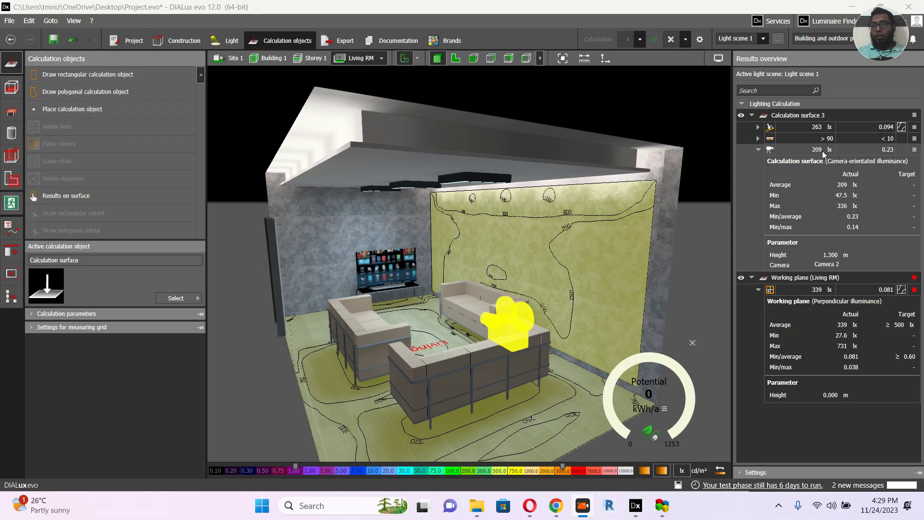
click(804, 149)
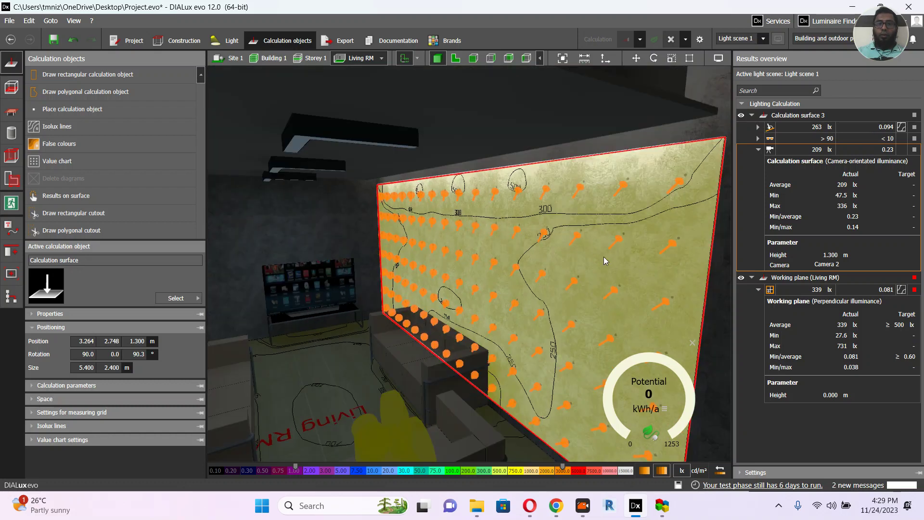
Examine the documentation page of Calculation surface 3's camera-orientated illuminance in the Living RM
click(385, 41)
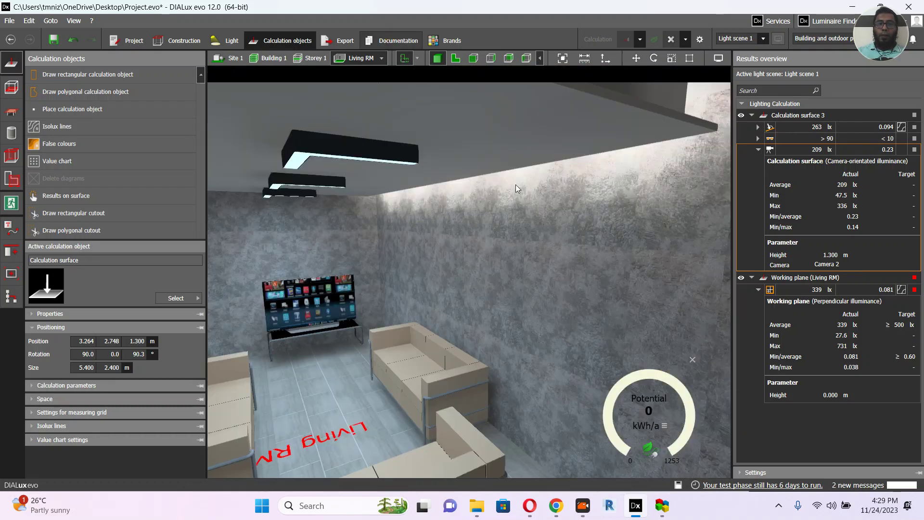
click(393, 43)
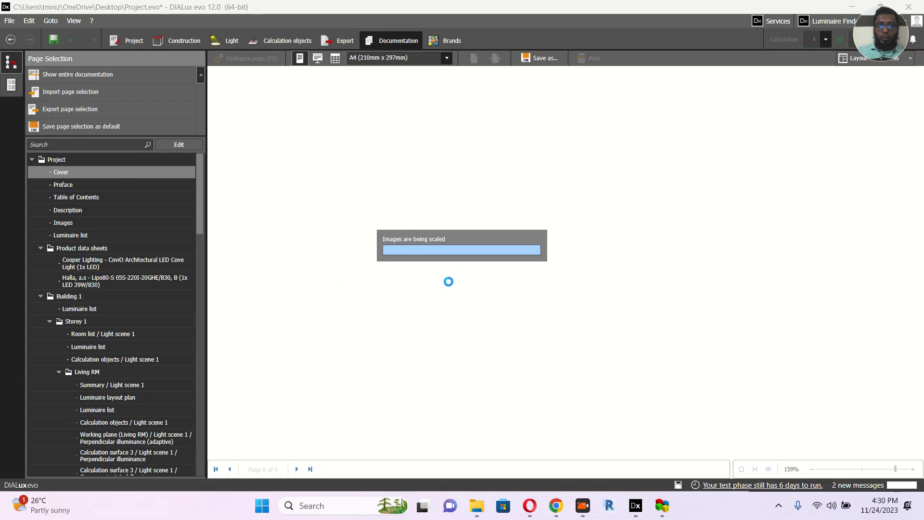
scroll(96, 395, down, 3)
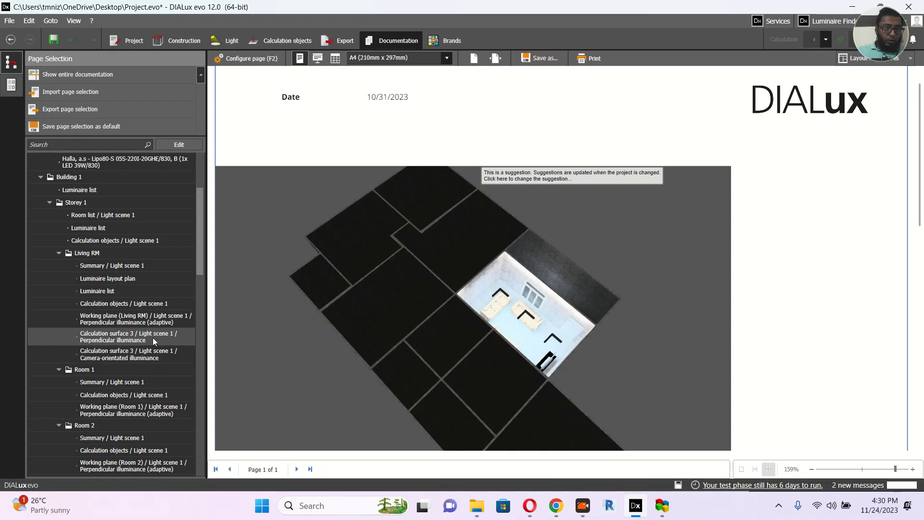
click(117, 357)
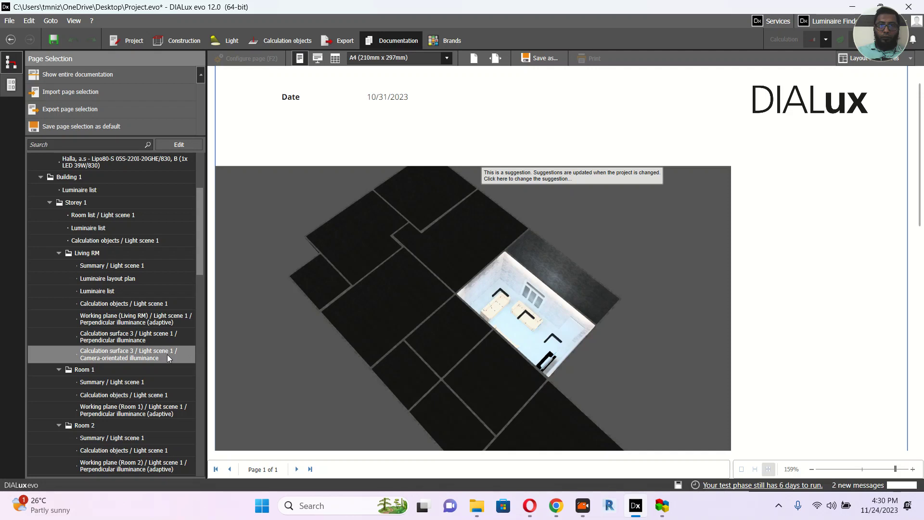
scroll(564, 260, down, 6)
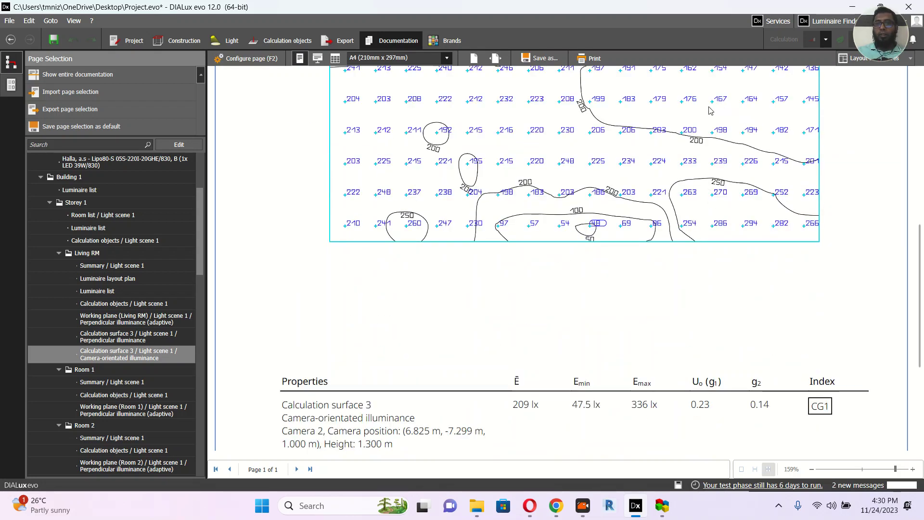
scroll(721, 109, up, 2)
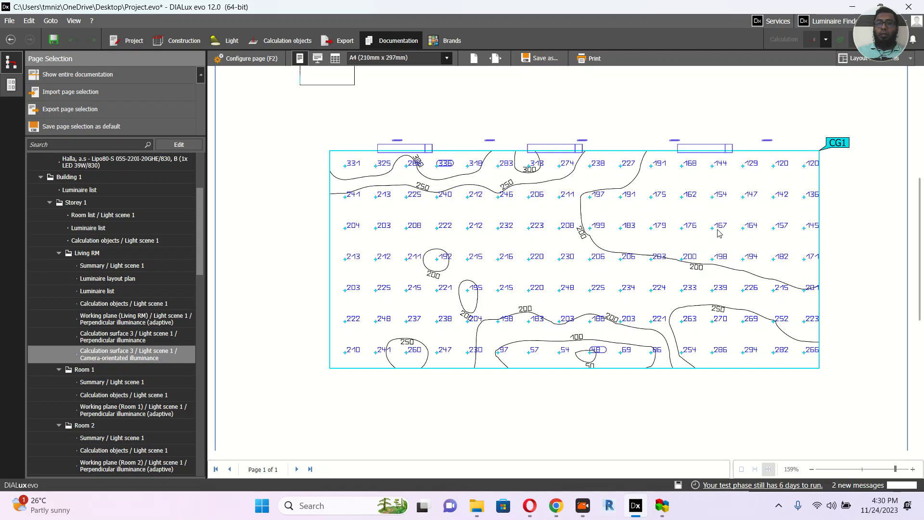
Switch to Chrome and search the web for "required lux level for camera"
click(556, 506)
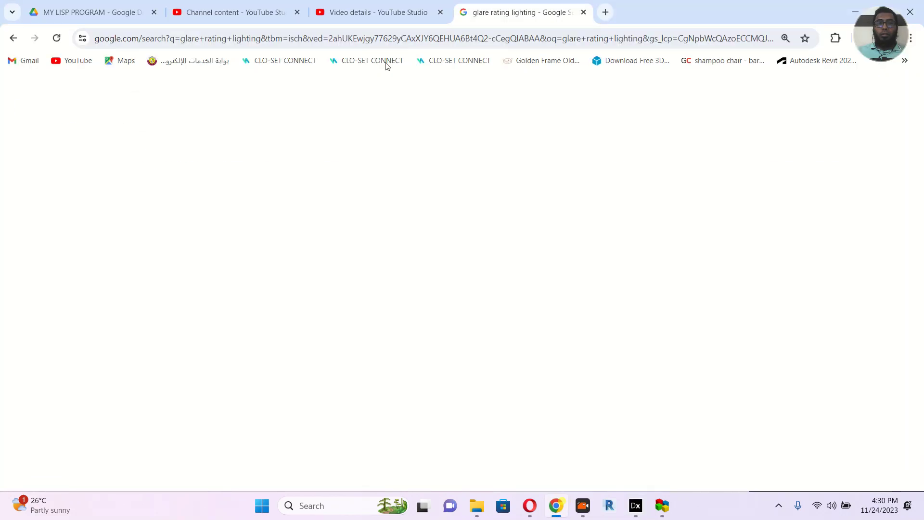
click(336, 45)
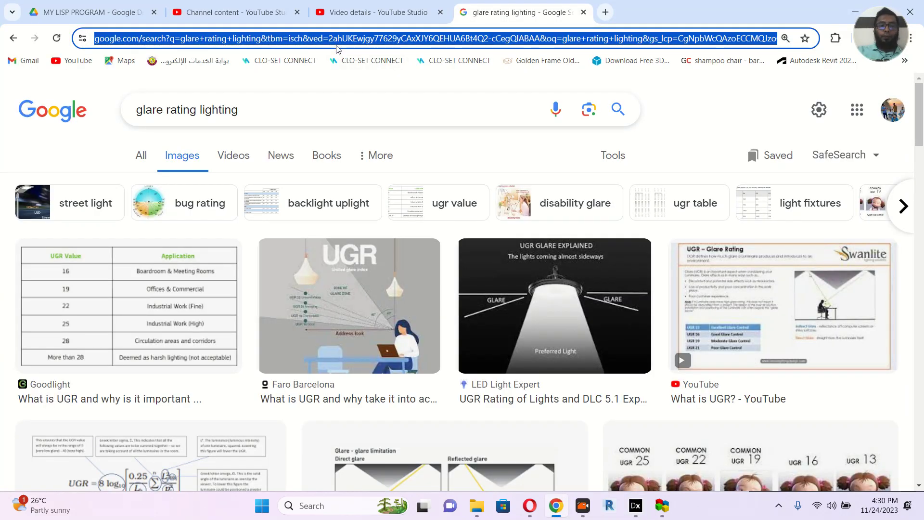
text(required lux l)
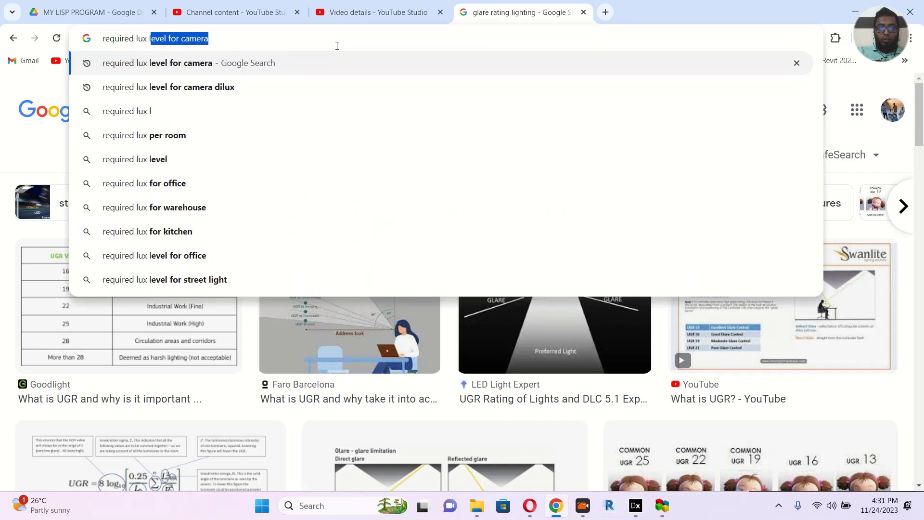
text(evel for came)
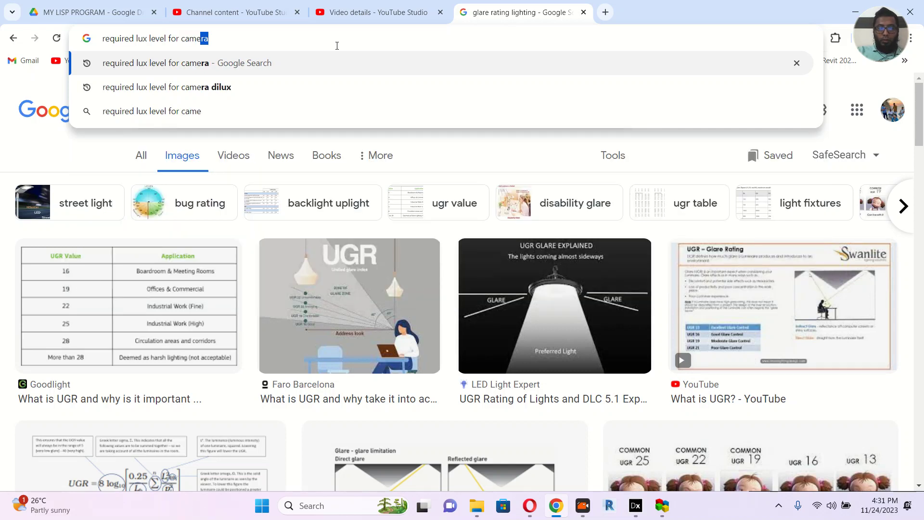
text(ra)
key(Return)
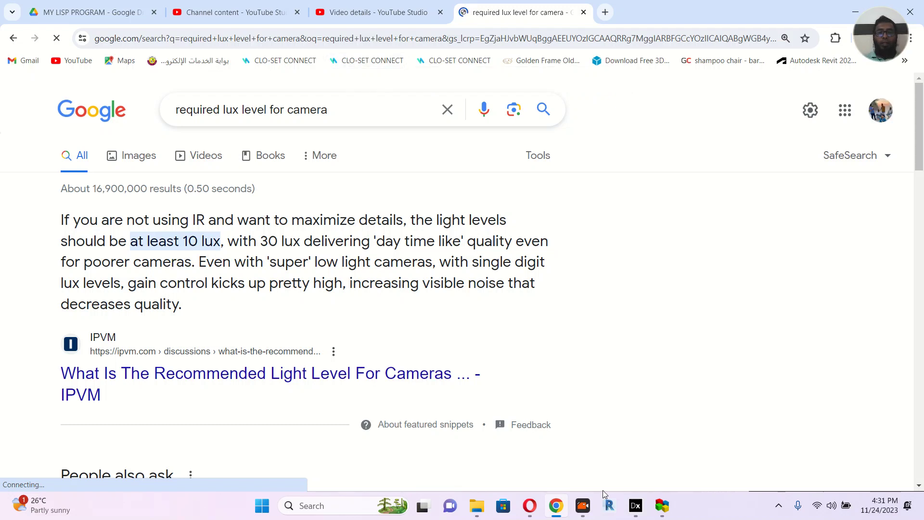
Return to DIALux evo and review the documented illuminance grid and the wall surface's camera-orientated result in 3D
click(636, 508)
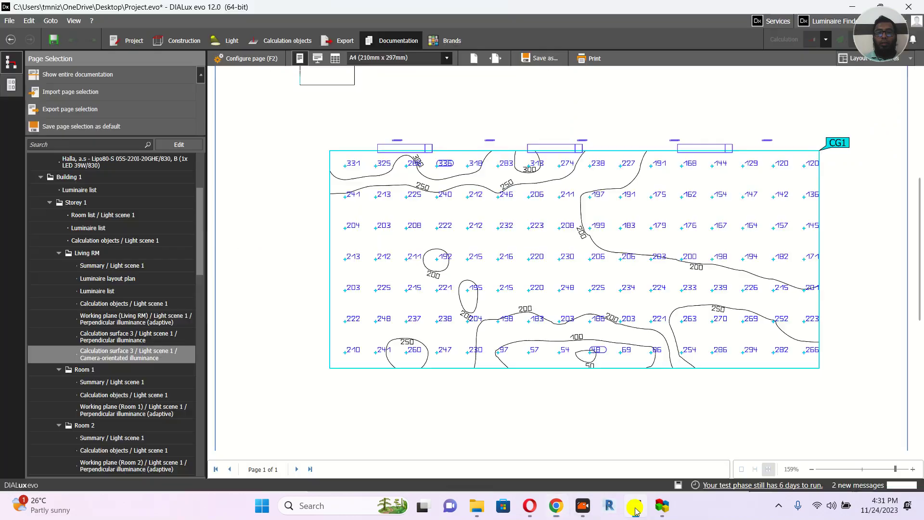
scroll(695, 246, up, 3)
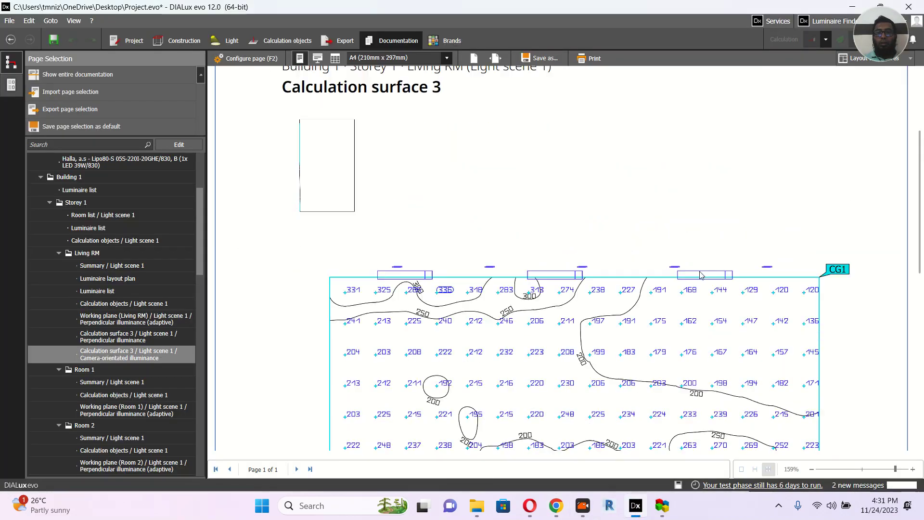
scroll(701, 275, down, 3)
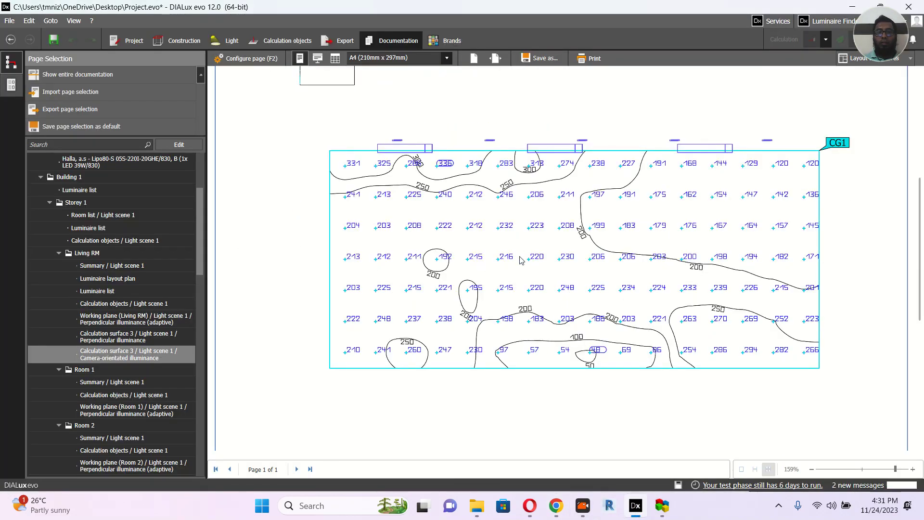
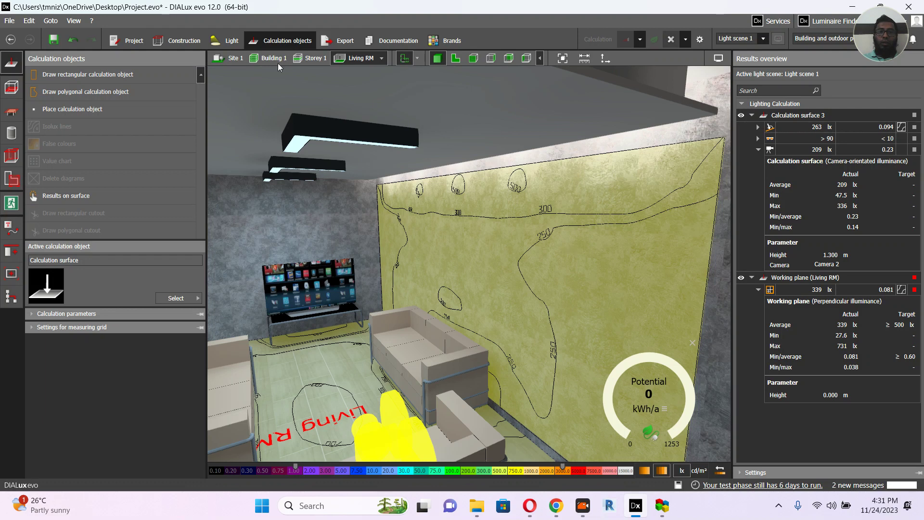
click(800, 152)
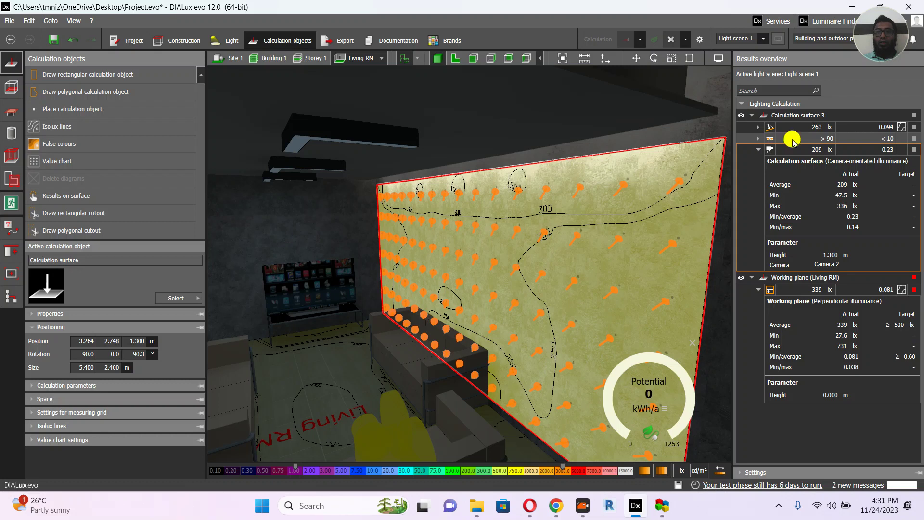
Inspect Calculation surface 3's glare rating result on the wall in the 3D view
click(792, 138)
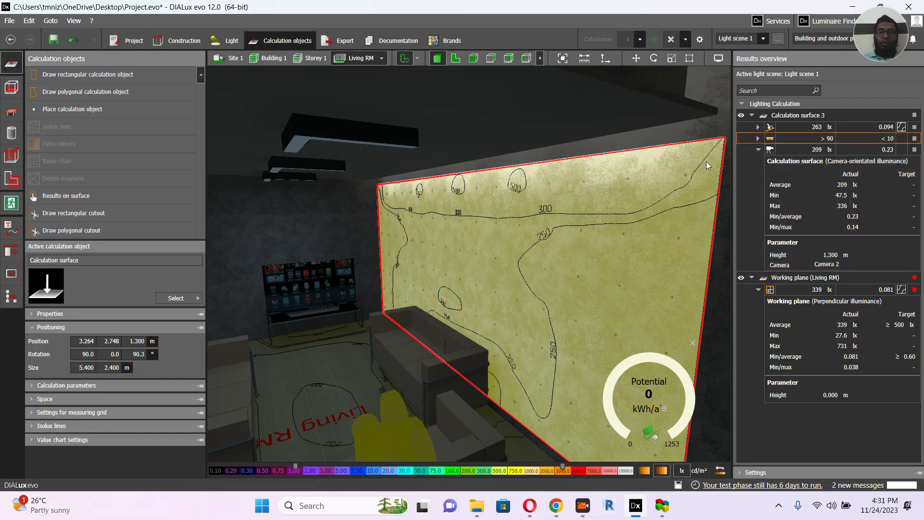
drag(706, 161, 605, 189)
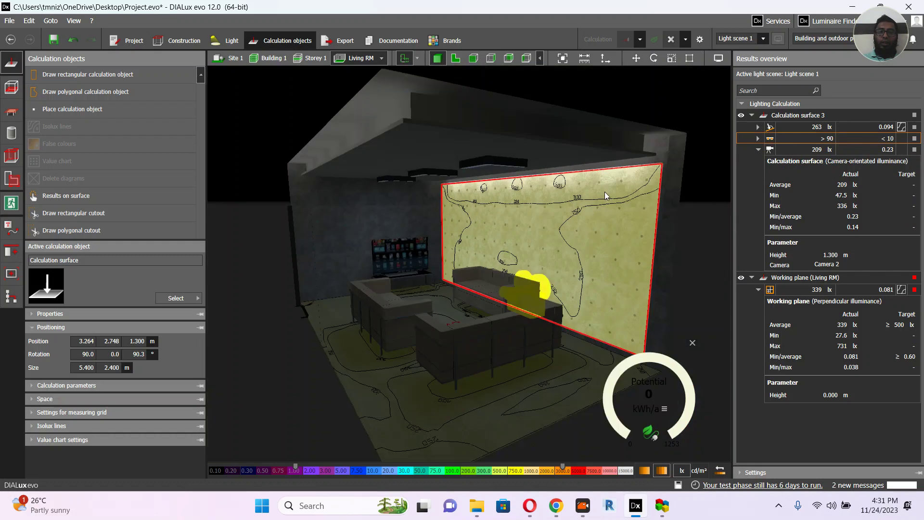
click(260, 188)
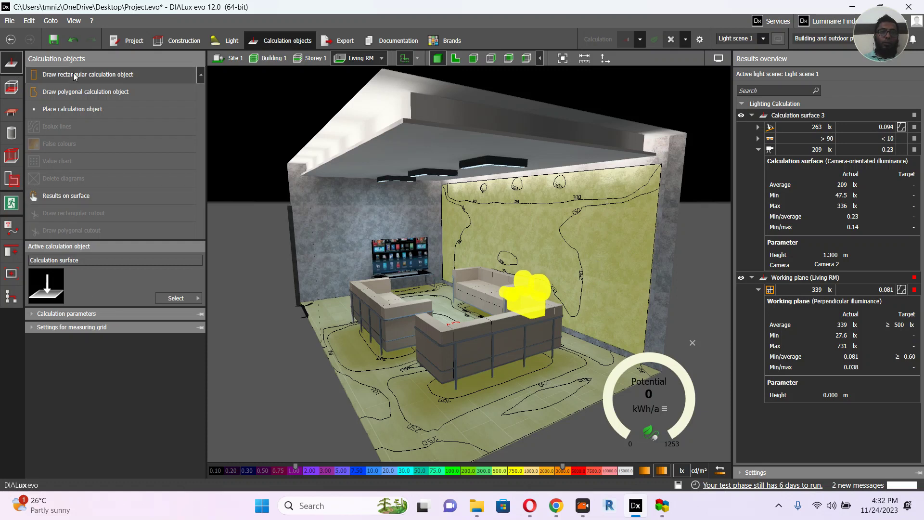
Draw a rectangular calculation surface about 3.38 by 5.6 m over the living room floor in plan, accepting invalidated results, and return to 3D
click(454, 59)
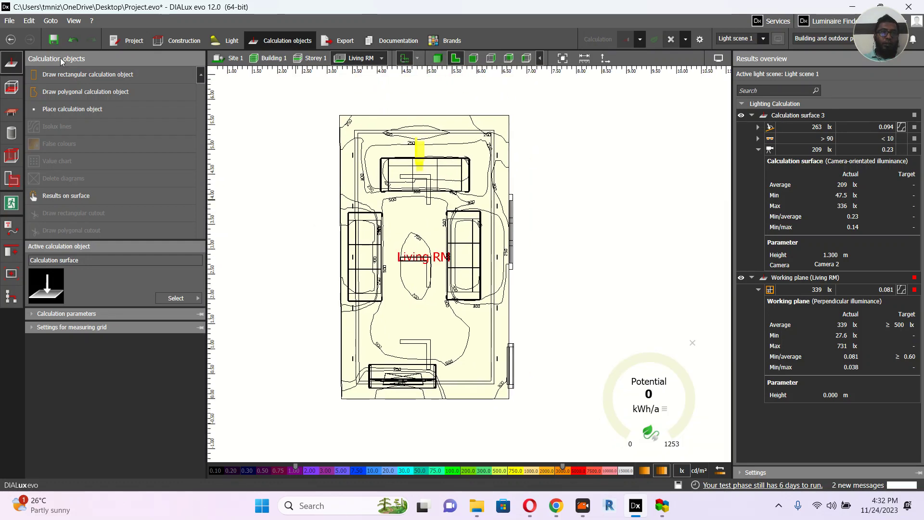
click(60, 75)
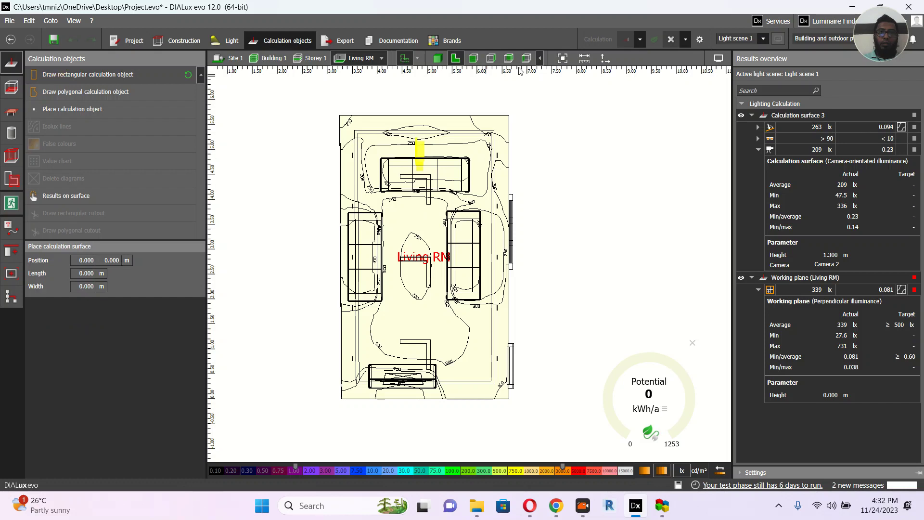
click(341, 116)
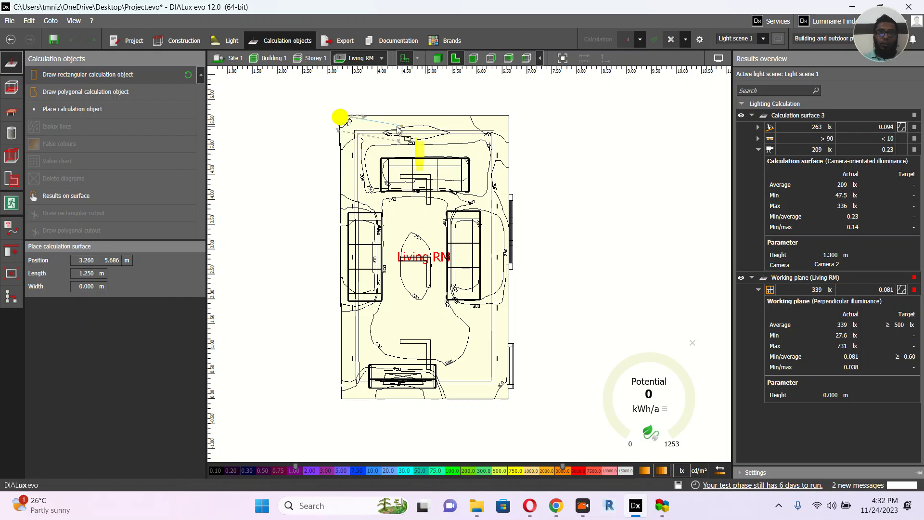
click(509, 117)
click(503, 396)
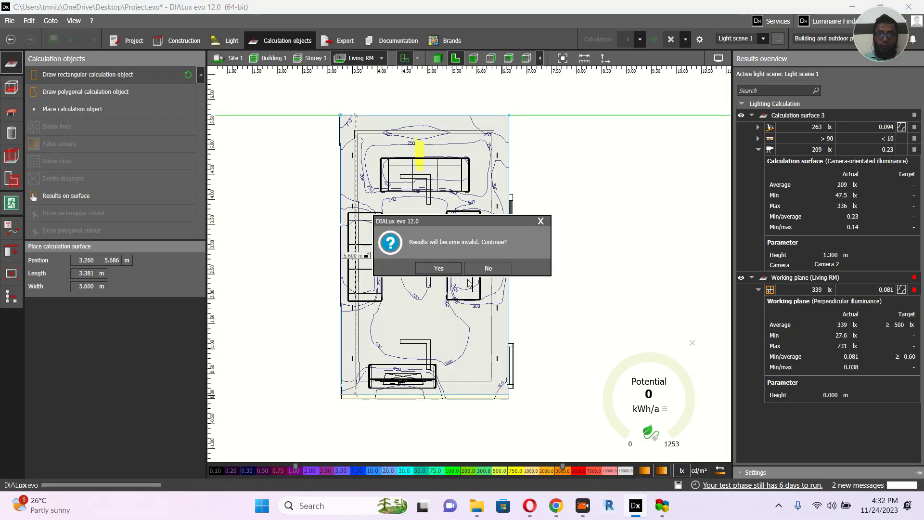
click(446, 268)
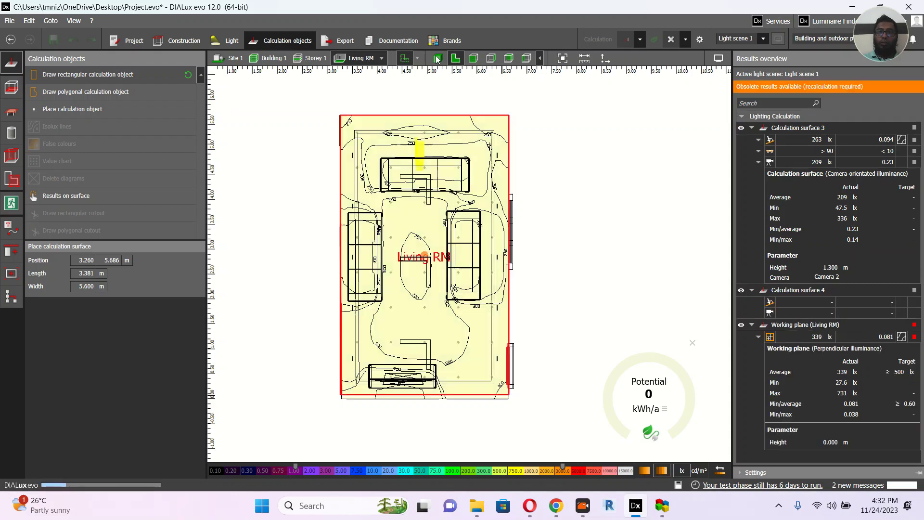
click(437, 58)
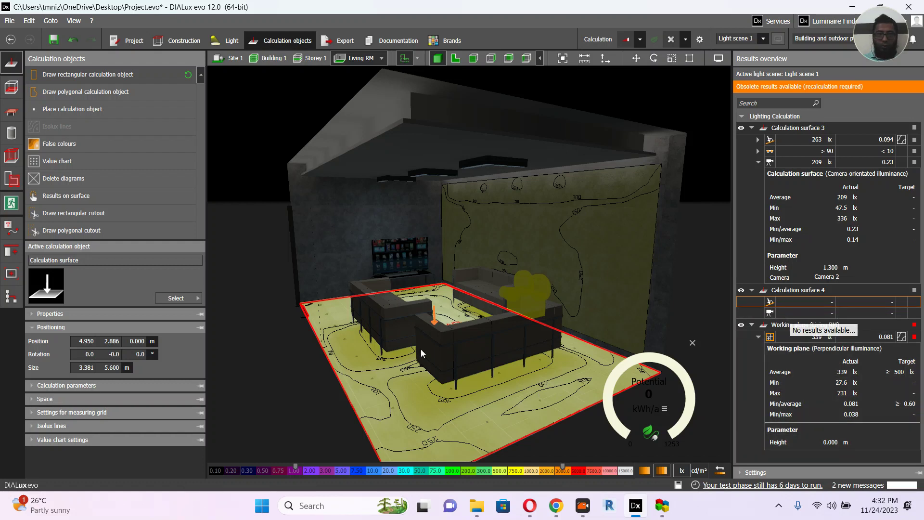
Review the new floor calculation surface's properties and calculation parameters, including its height offsets and assigned camera
click(110, 314)
click(206, 288)
click(242, 282)
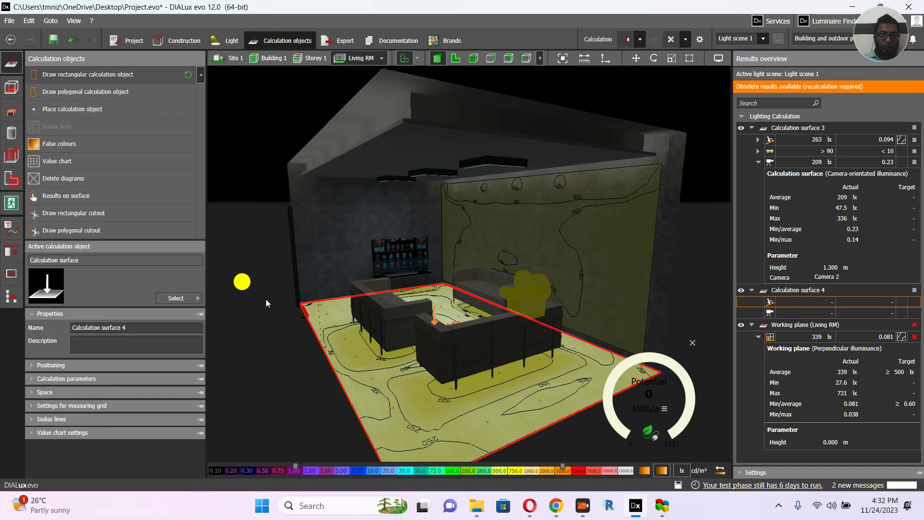
click(789, 306)
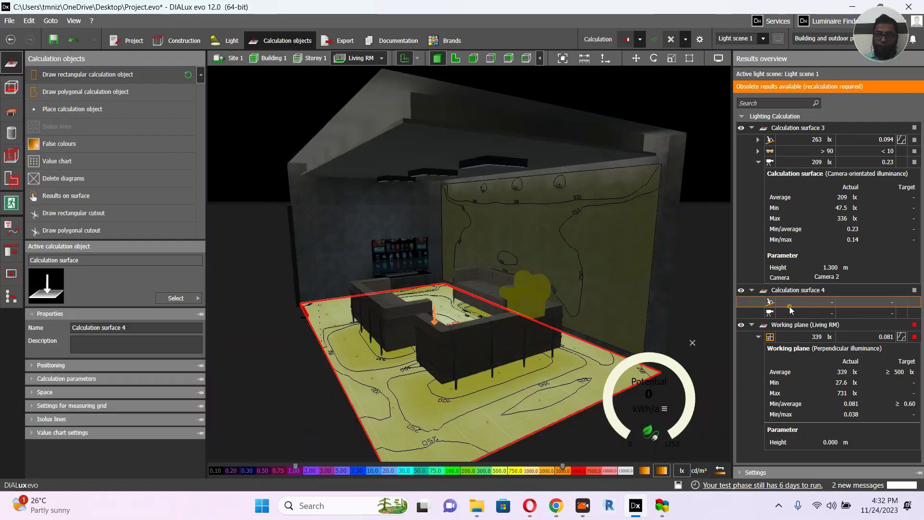
click(99, 367)
click(109, 389)
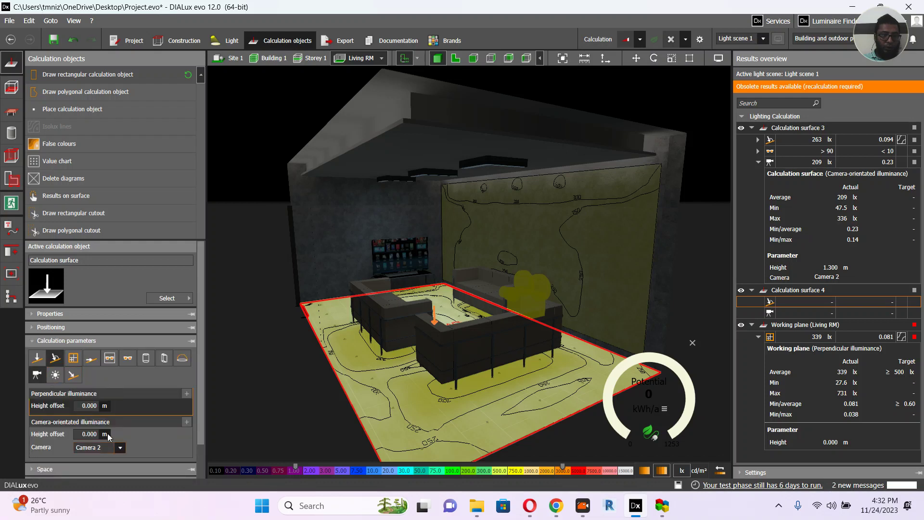
click(120, 448)
click(120, 450)
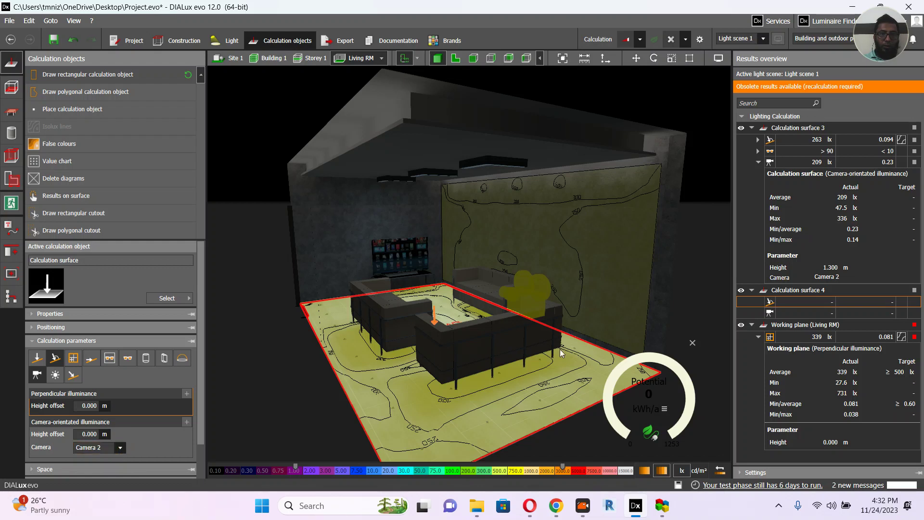
Enable Unified Glare Rating (UGR) in the calculation parameters with the Living RM working plane selected, and check Calculation surface 4's parameters
click(791, 340)
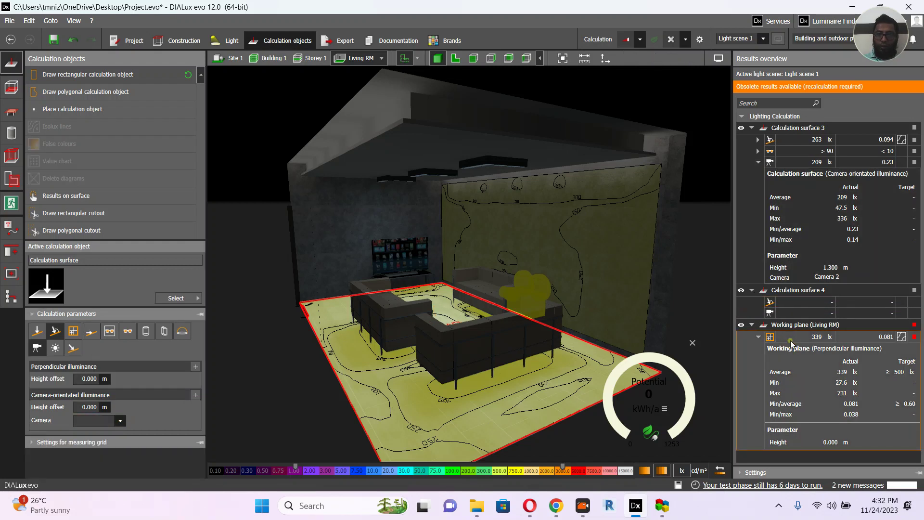
click(791, 345)
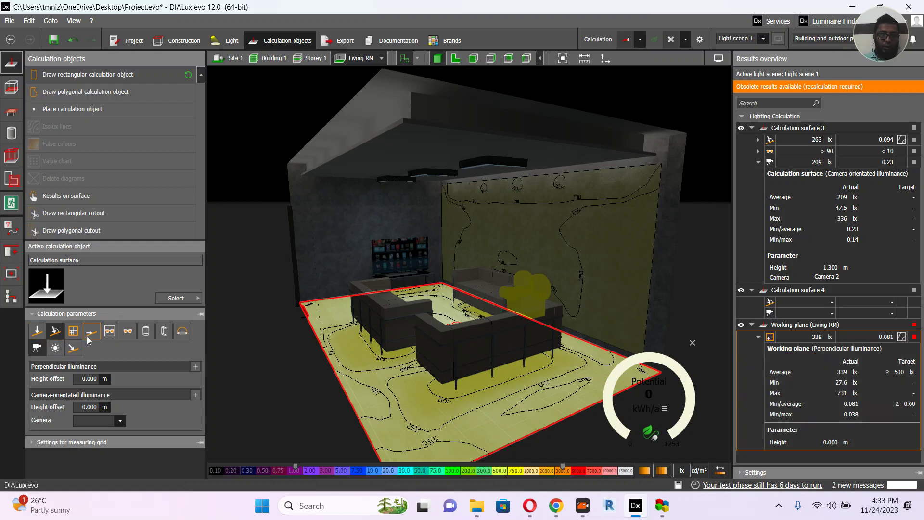
click(114, 331)
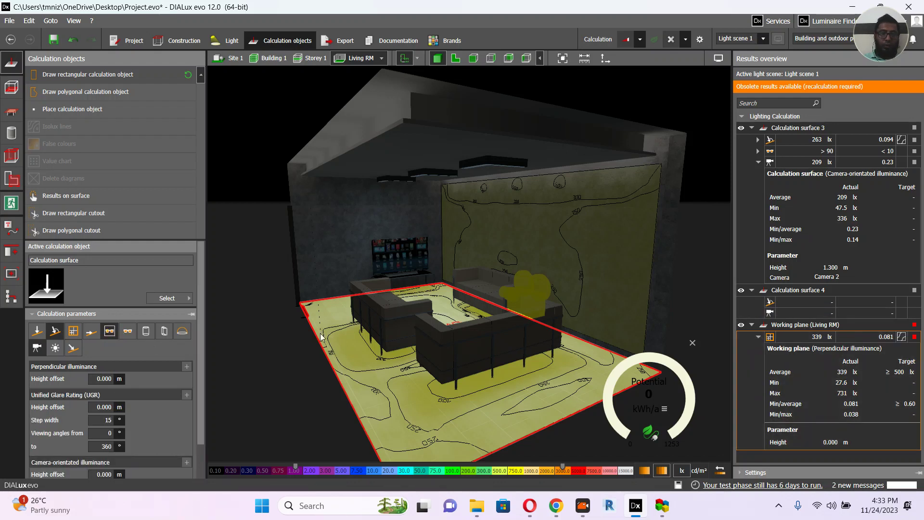
click(283, 344)
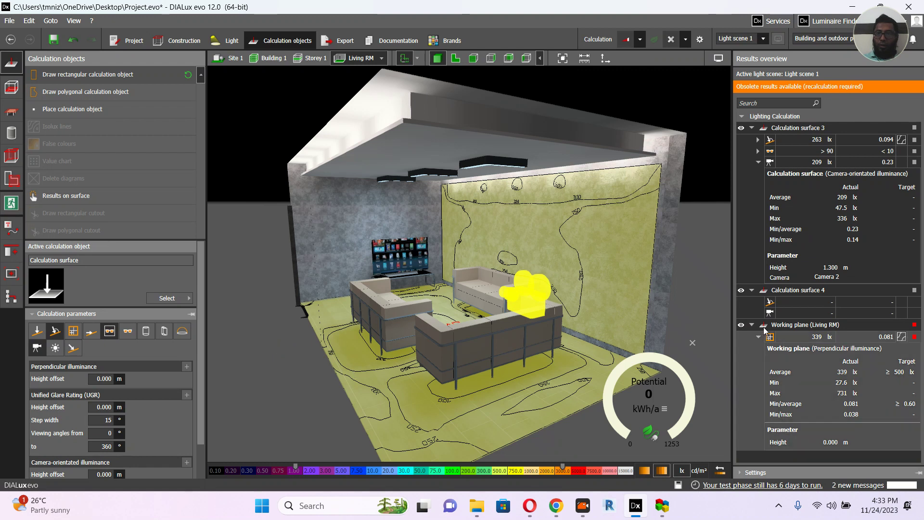
click(785, 303)
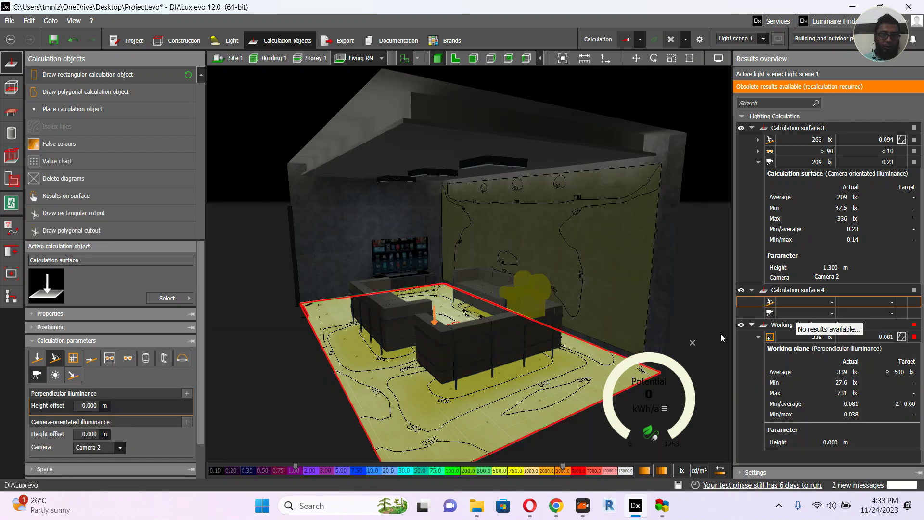
click(266, 206)
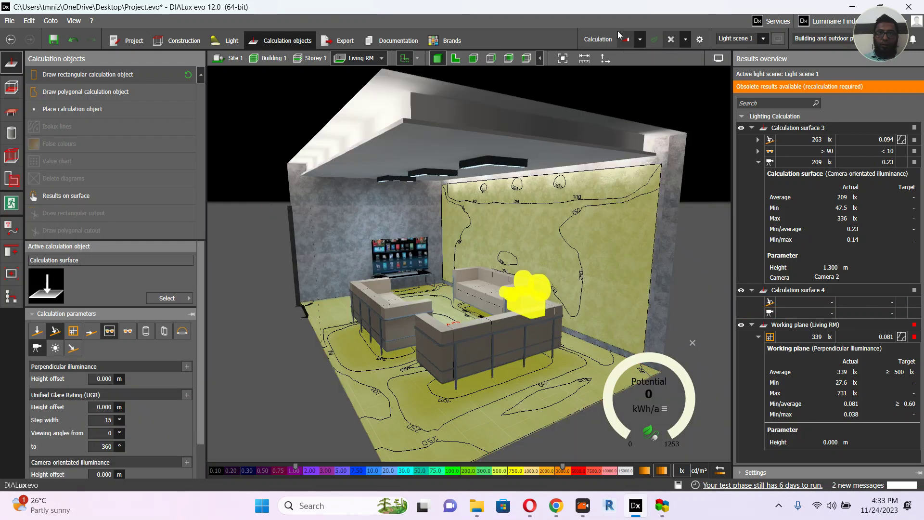
Recalculate the lighting and display Calculation surface 4's camera-orientated illuminance in 3D without saving the project
click(593, 40)
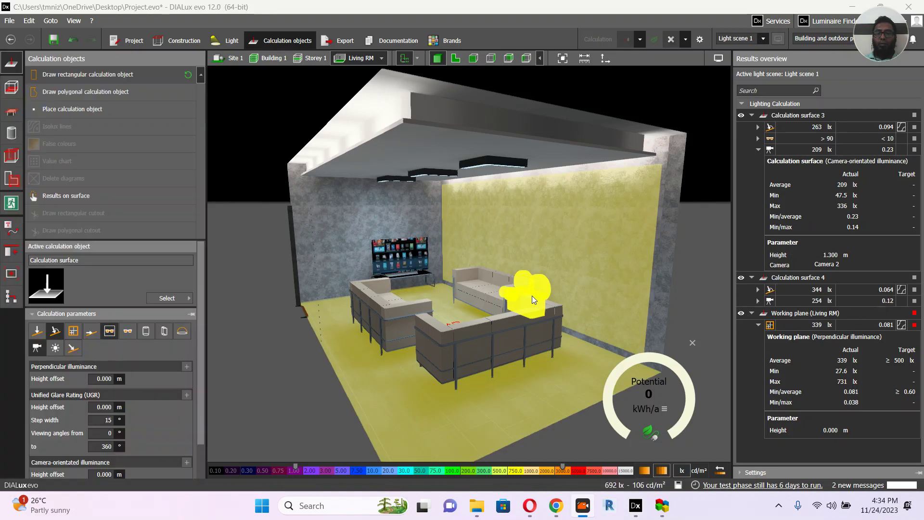
click(795, 302)
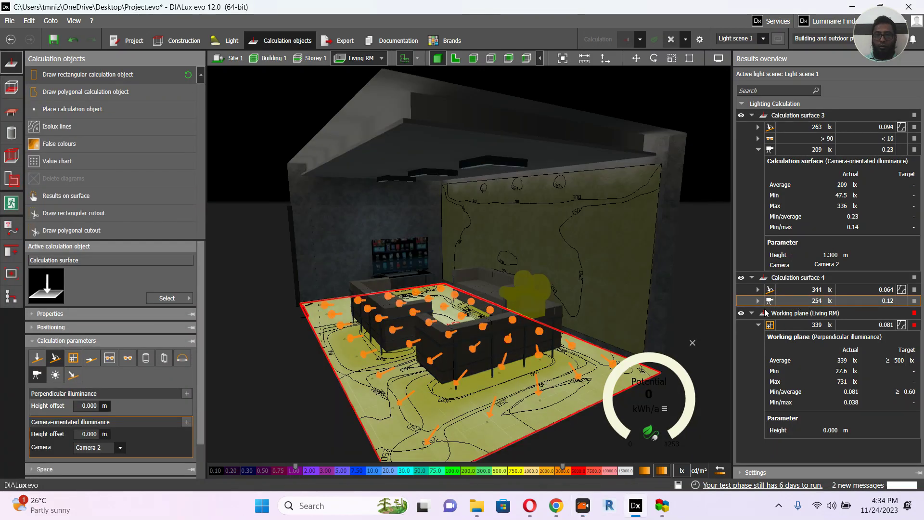
scroll(456, 414, up, 5)
scroll(450, 405, up, 2)
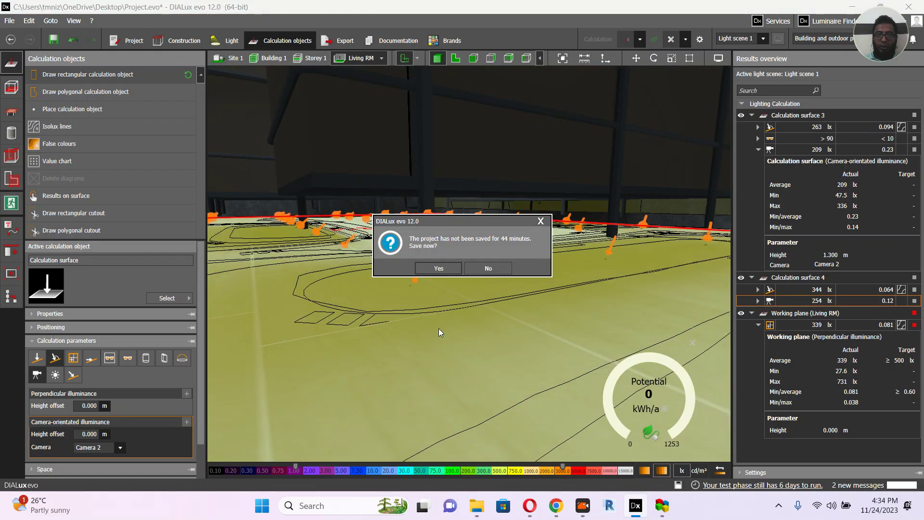
click(481, 270)
scroll(504, 325, down, 6)
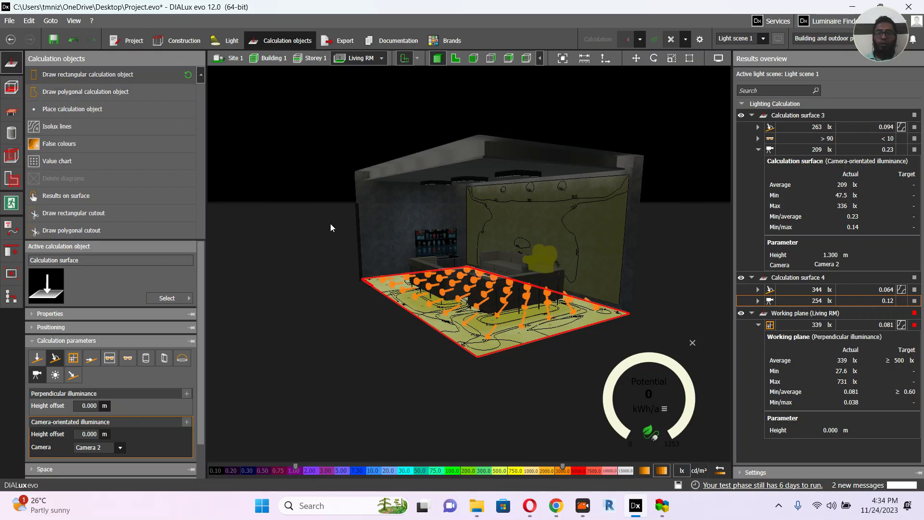
Examine the directions of the floor surface's camera-orientated calculation points relative to the camera from several 3D angles
scroll(318, 231, up, 3)
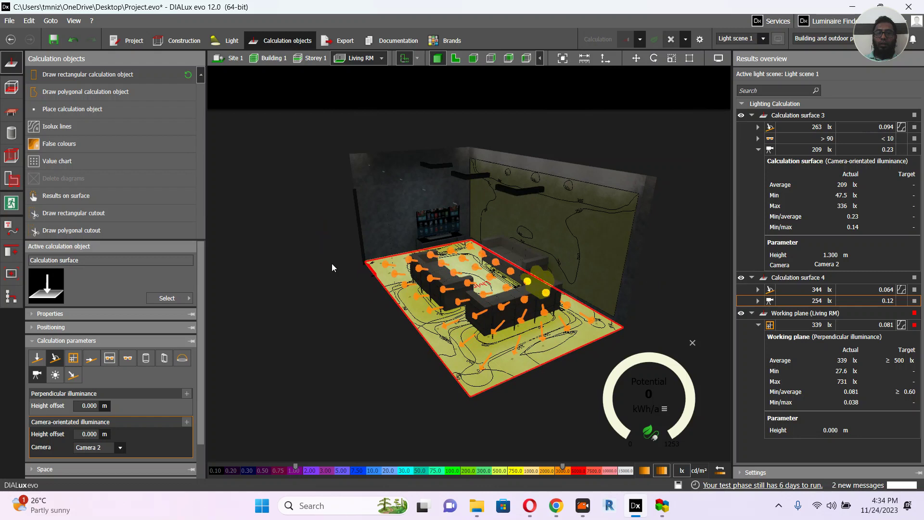
scroll(332, 264, up, 2)
mouse_move(579, 505)
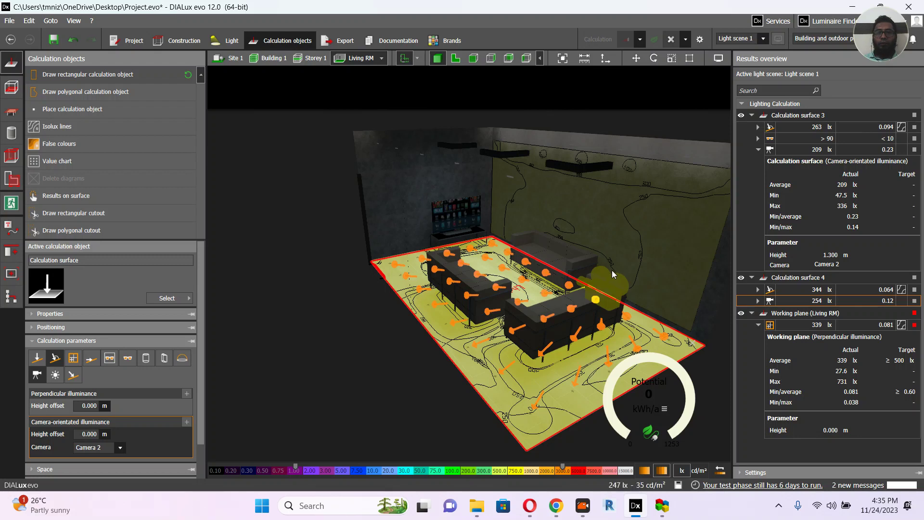
middle_drag(611, 270, 443, 251)
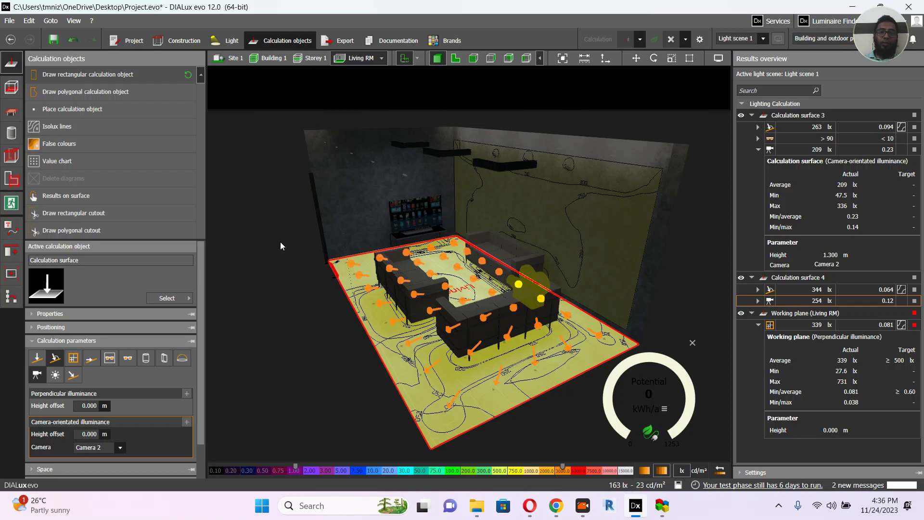
mouse_move(285, 239)
mouse_down()
mouse_move(300, 209)
mouse_move(282, 213)
mouse_move(295, 222)
mouse_up()
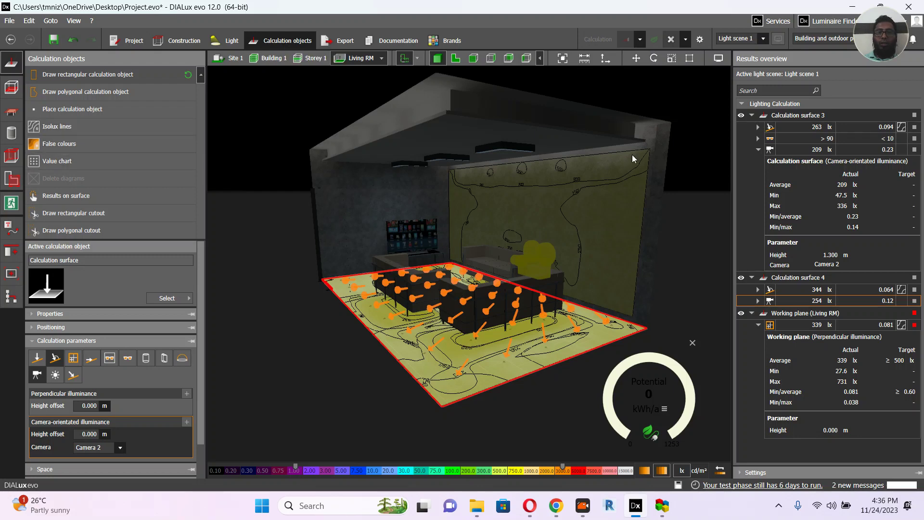
click(689, 182)
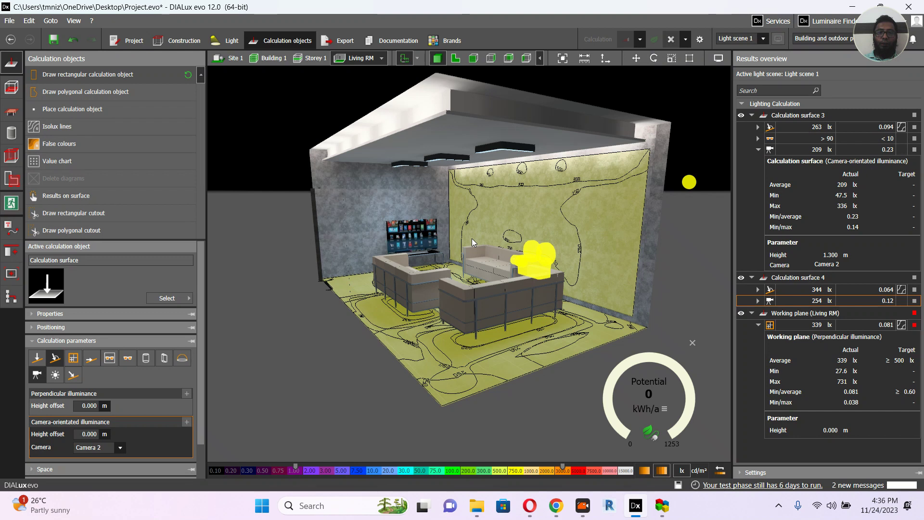
Add a surface result object to the long wall behind the sofa using Results on surface
scroll(458, 250, up, 3)
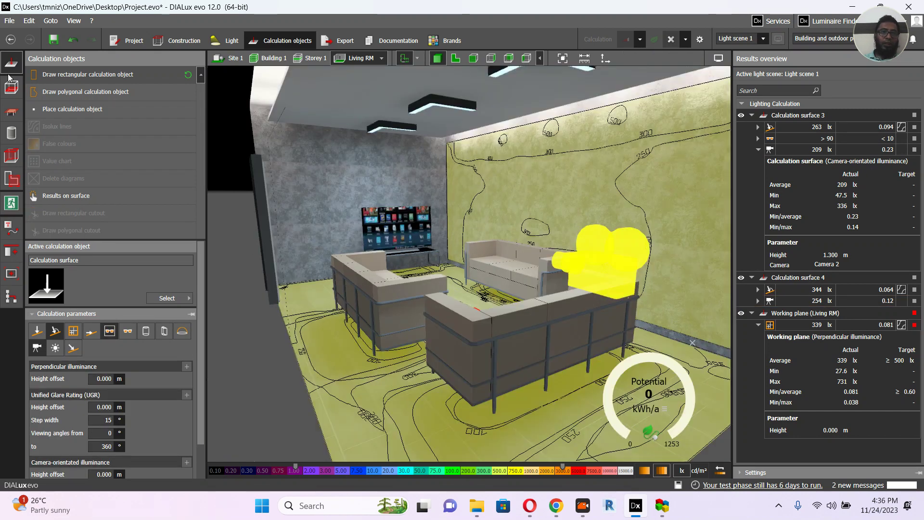
click(57, 195)
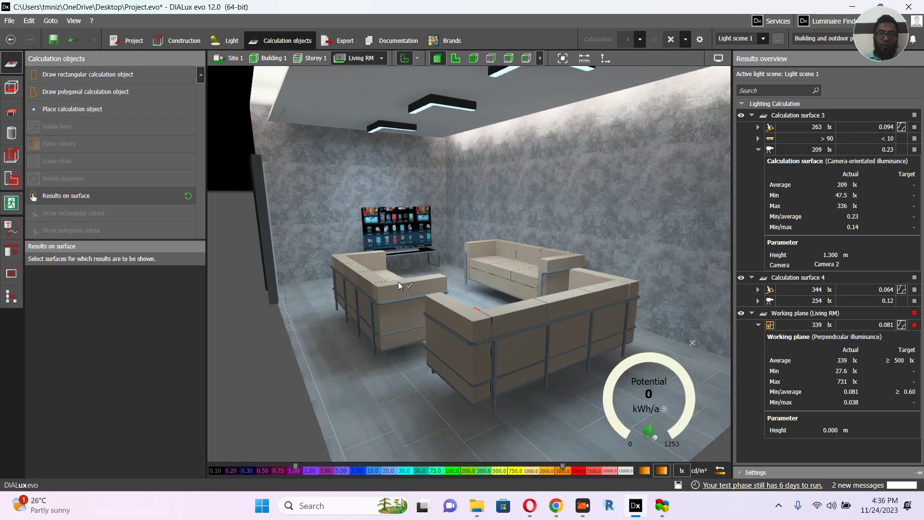
click(448, 241)
click(455, 210)
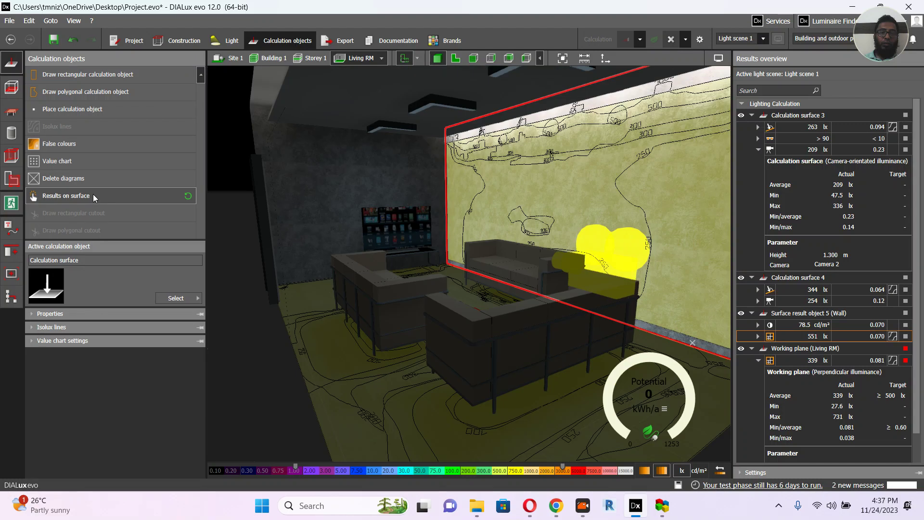
Add a surface result object to the top of the TV-side sofa's armrest and inspect it in 3D
click(93, 194)
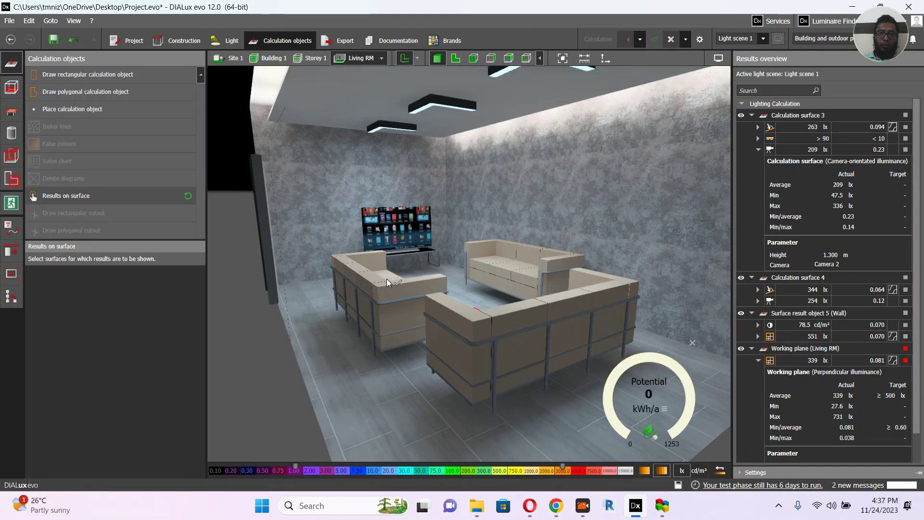
click(379, 283)
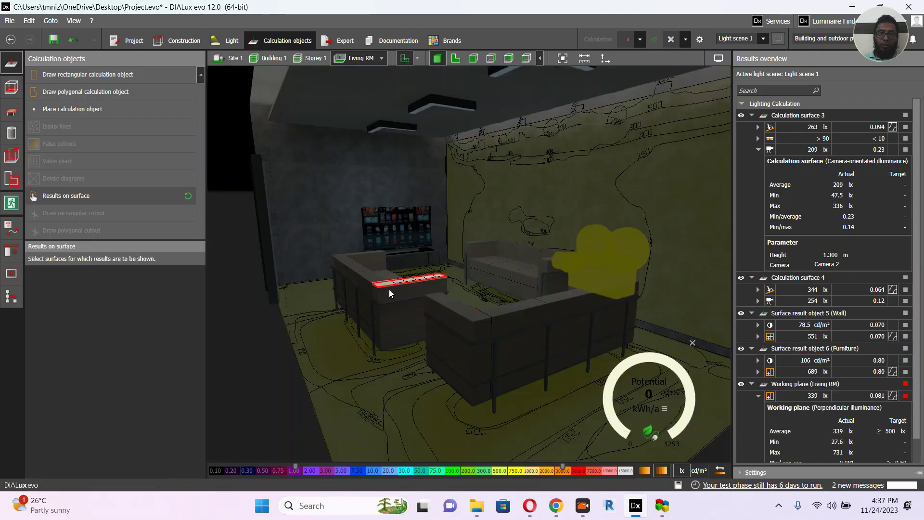
click(408, 284)
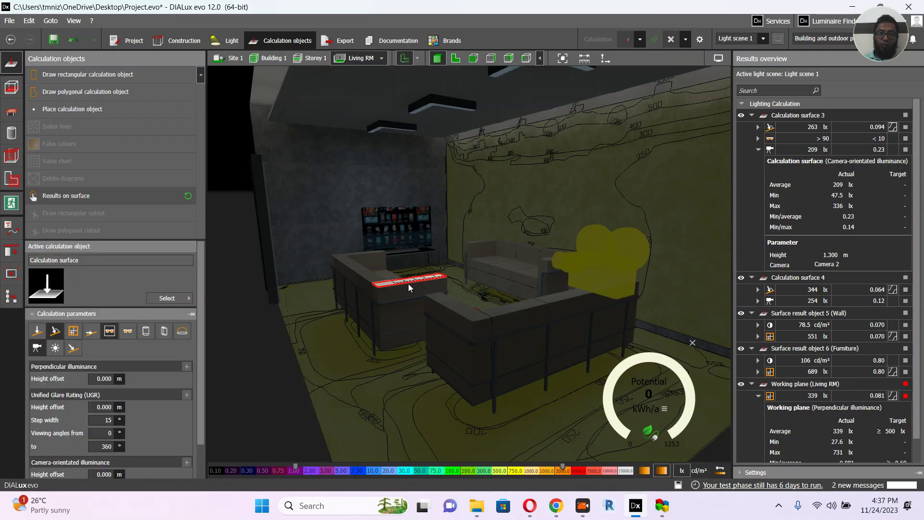
scroll(406, 284, up, 5)
scroll(448, 270, down, 10)
drag(446, 240, 423, 291)
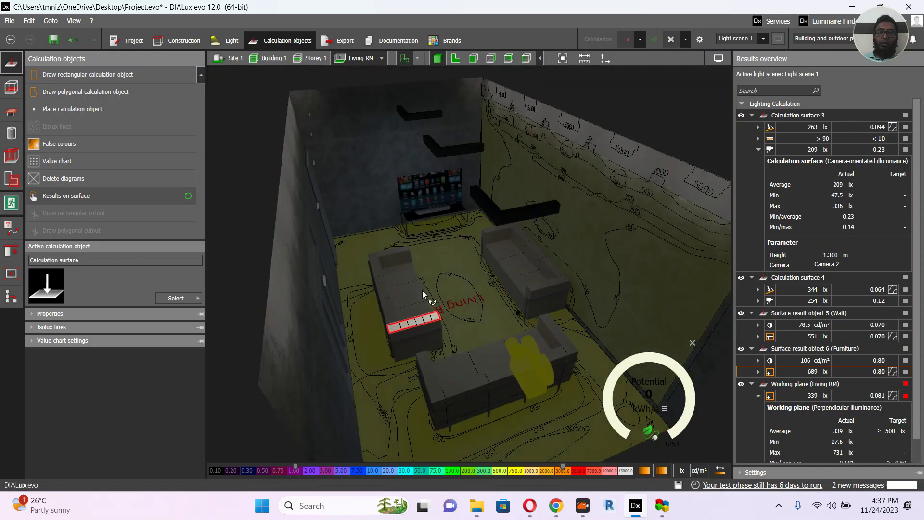
Add a surface result object to the TV-side sofa's seat cushion beside the evaluated armrest and inspect it in 3D
click(108, 201)
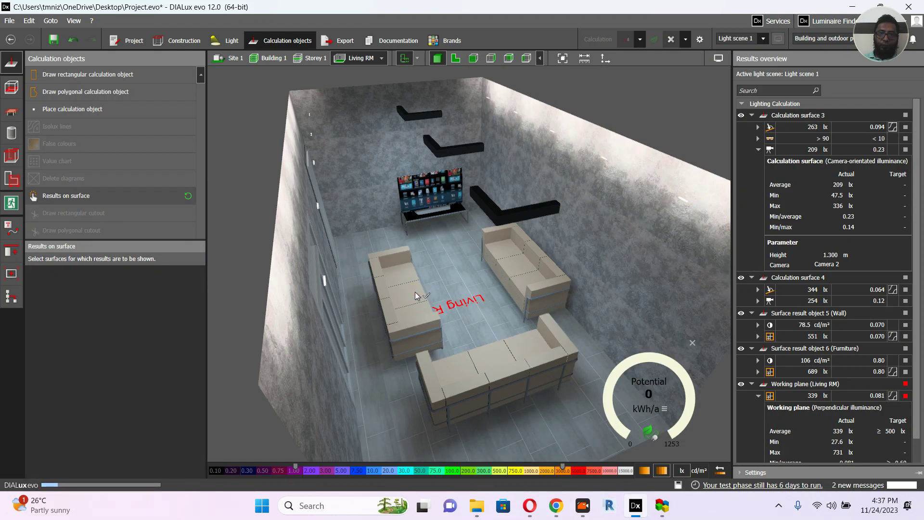
click(417, 296)
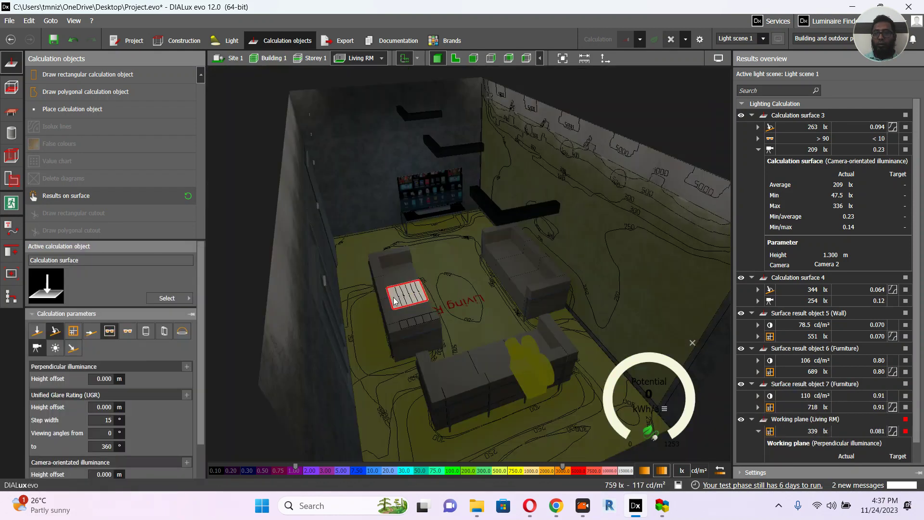
scroll(786, 226, down, 3)
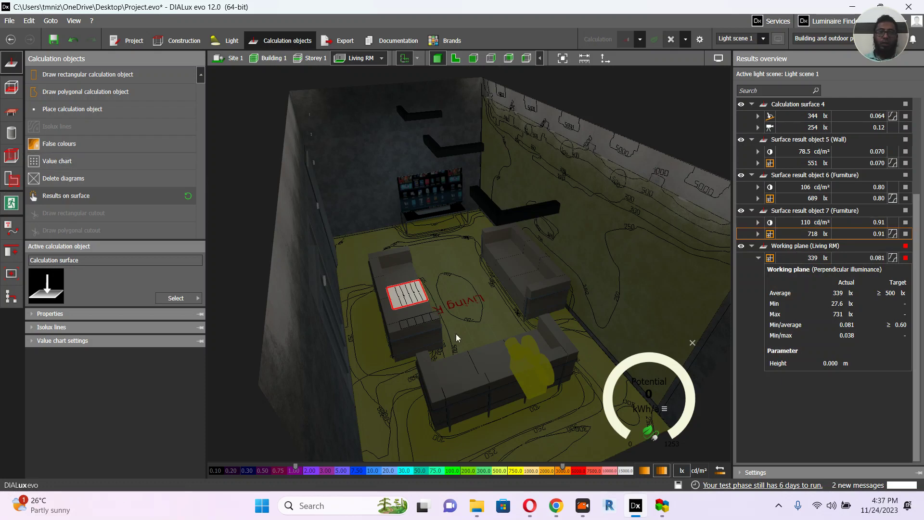
scroll(417, 302, up, 2)
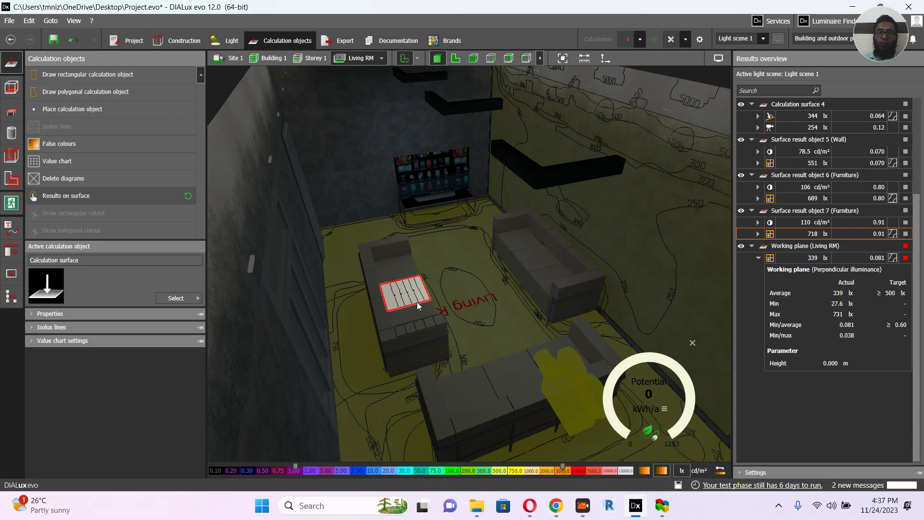
middle_drag(416, 302, 453, 291)
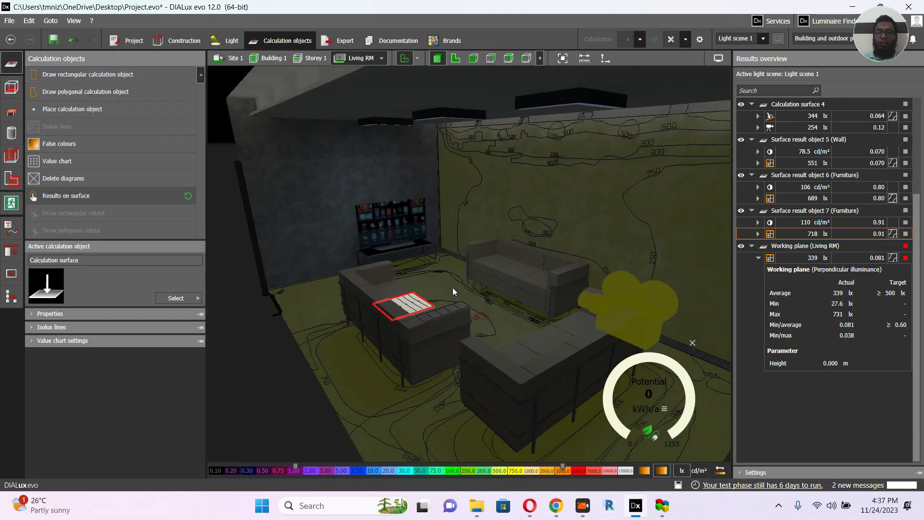
click(246, 325)
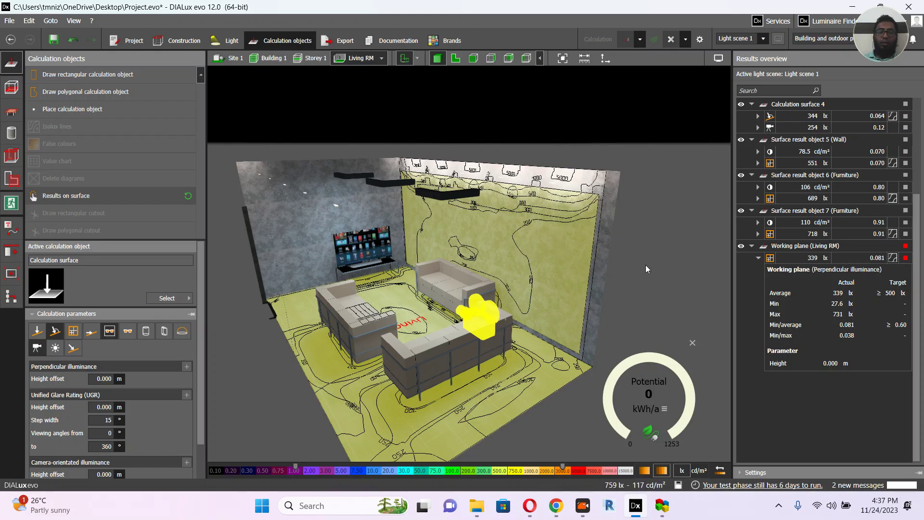
Examine the whole living room, including its ceiling and luminaires, from lower 3D angles and switch to the construction tools
drag(645, 265, 659, 247)
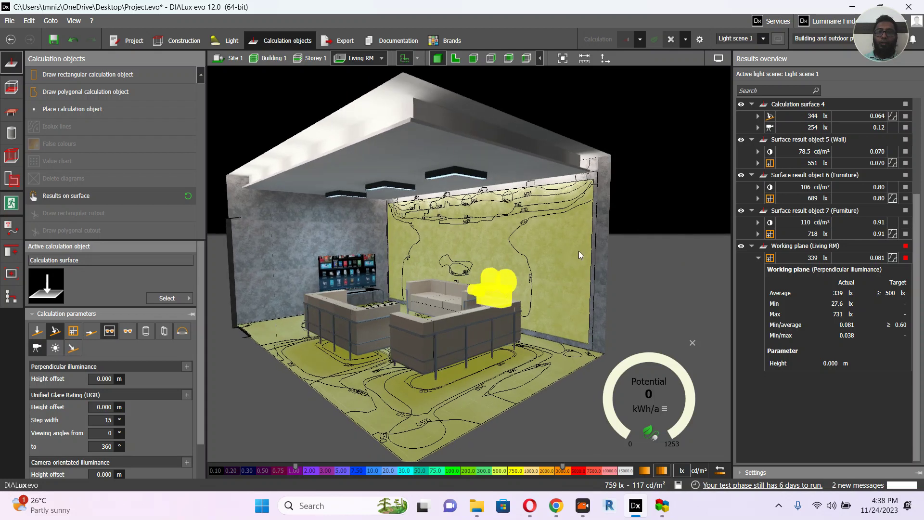
drag(578, 250, 597, 258)
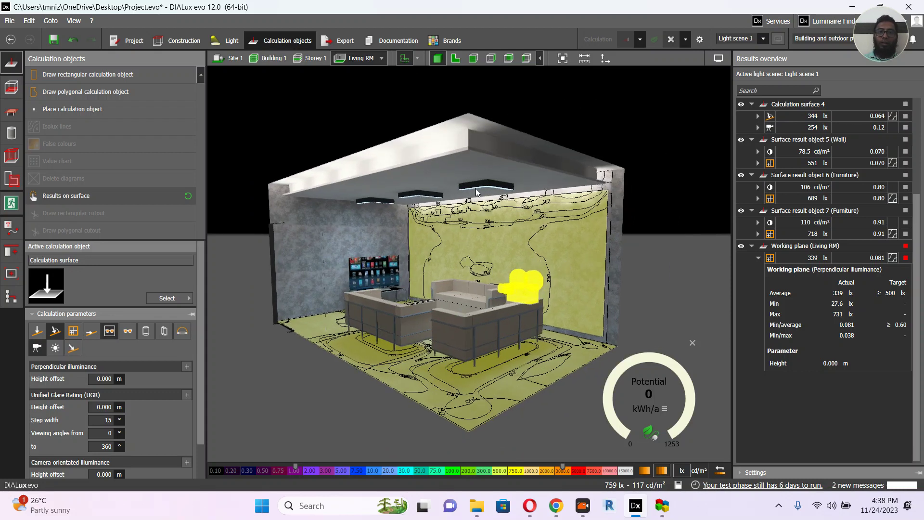
drag(476, 192, 470, 193)
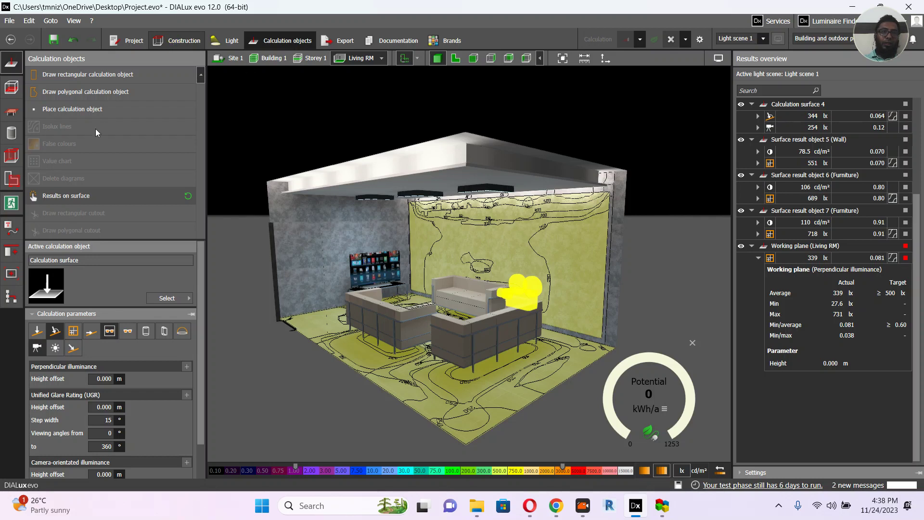
click(178, 42)
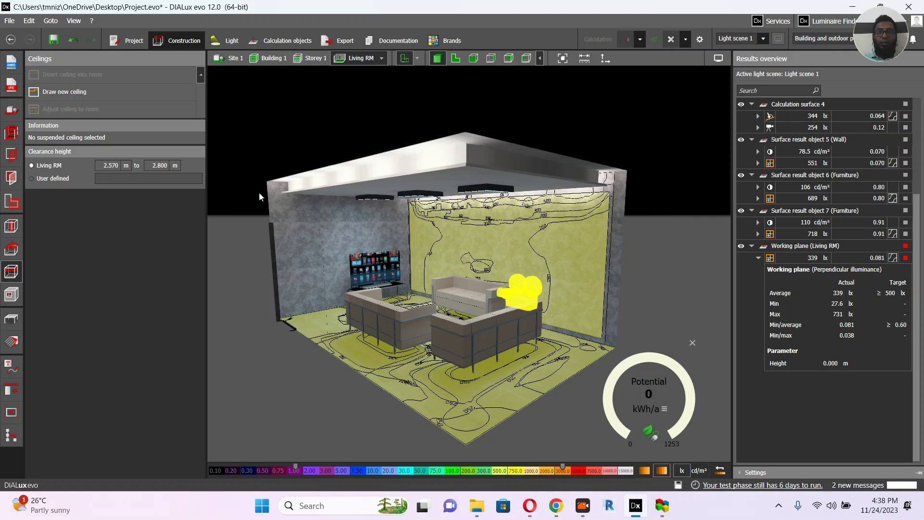
mouse_move(258, 175)
right_down()
mouse_move(264, 169)
mouse_move(262, 178)
right_up()
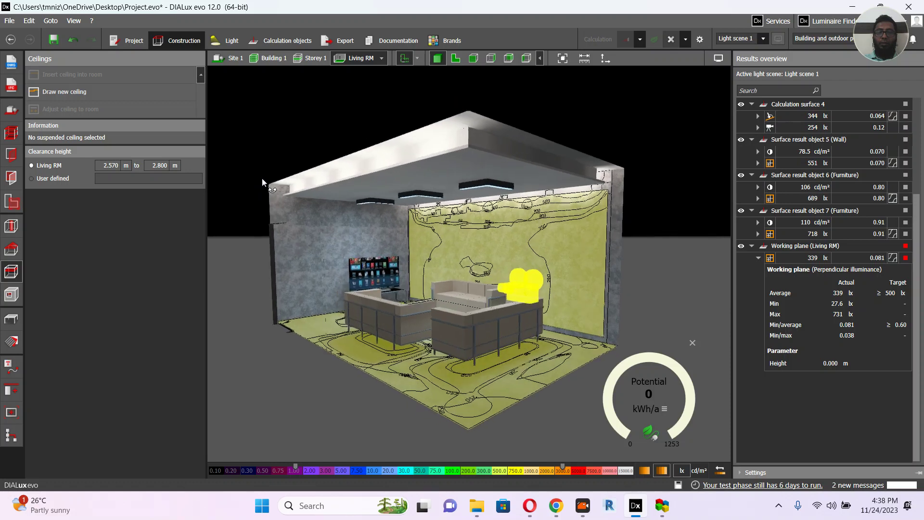